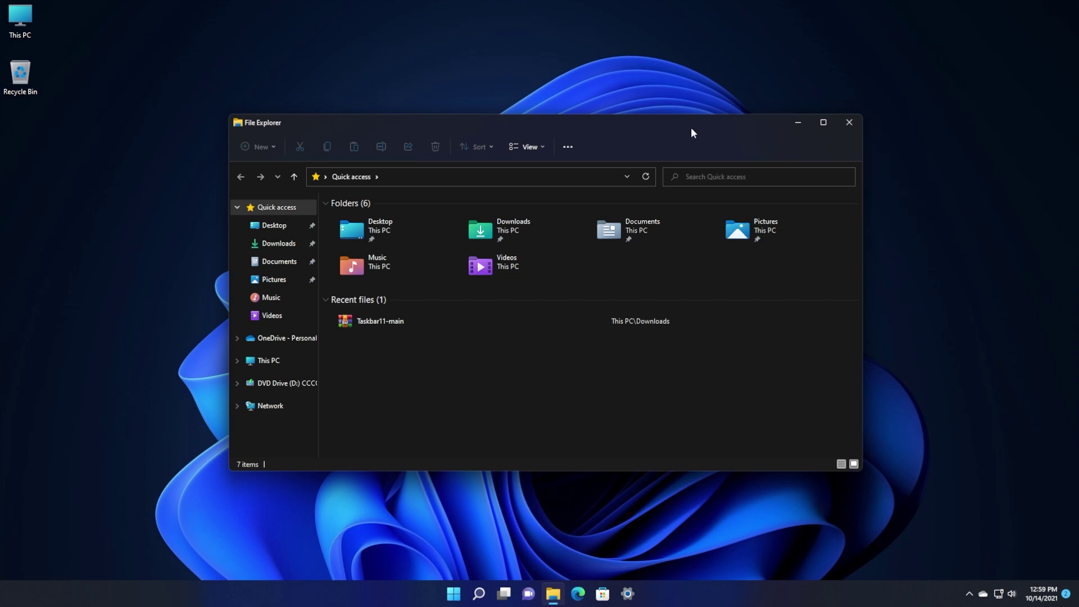
Close the File Explorer Quick access window, leaving the bare Windows 11 desktop.
left_click(847, 126)
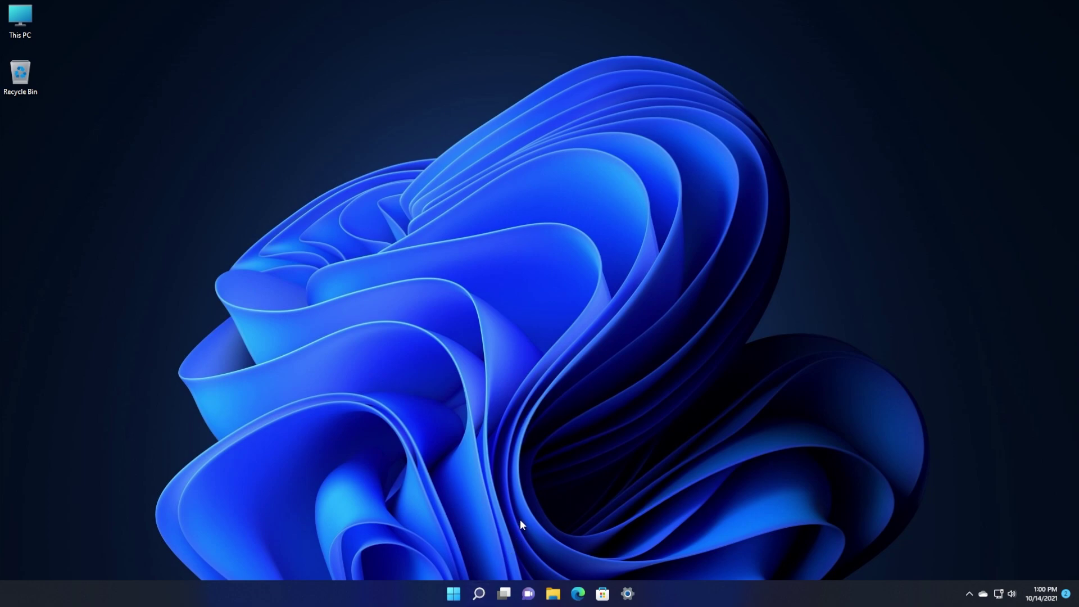
Launch Microsoft Store, search 'powertoys', and install Microsoft PowerToys.
key("super+s")
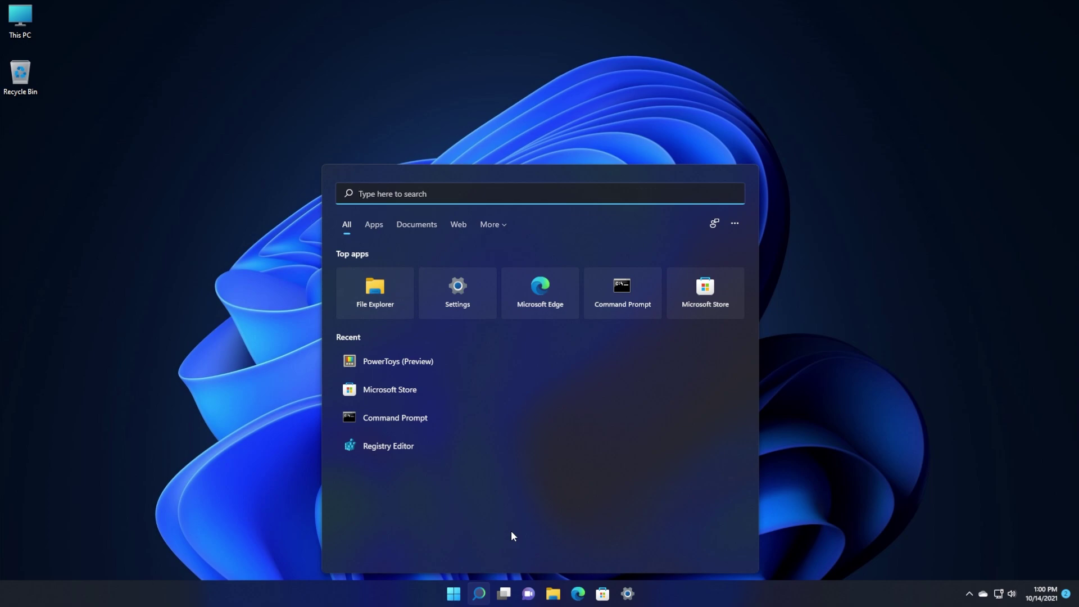
type("store")
key("Return")
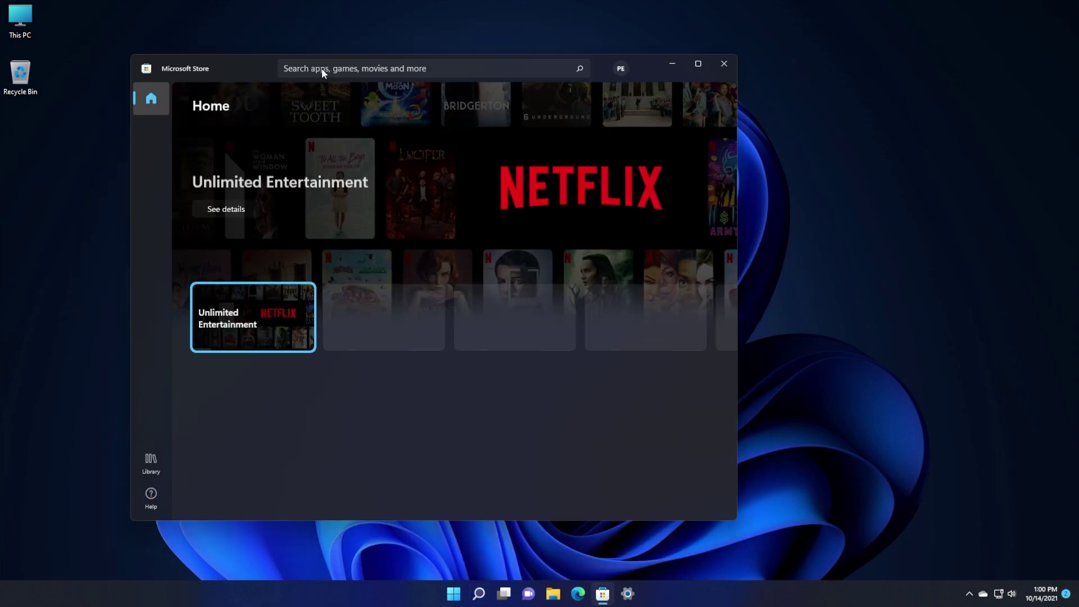
type("powertoys")
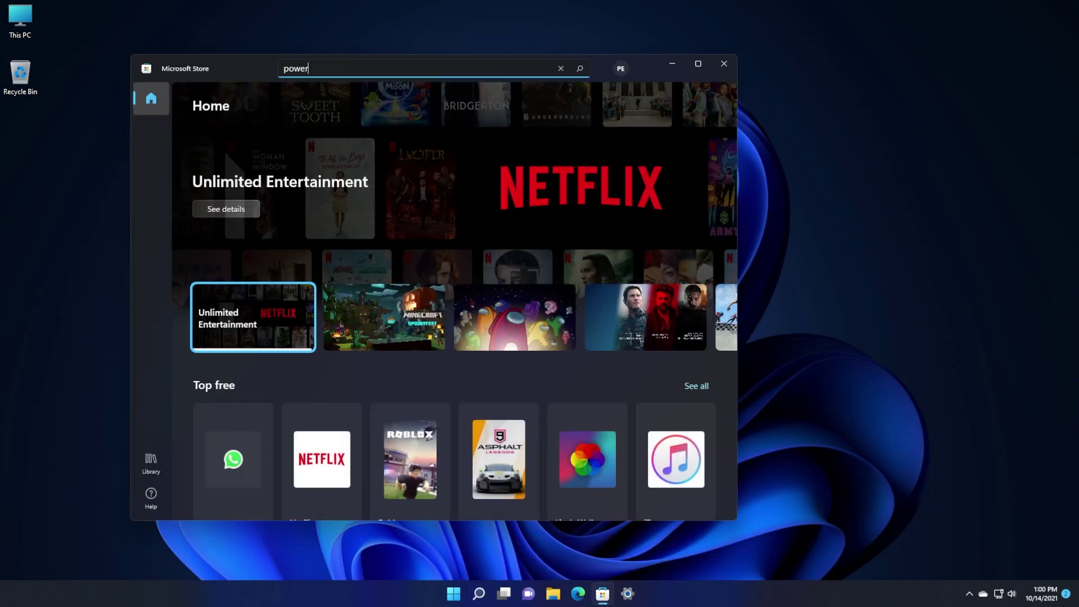
left_click(369, 185)
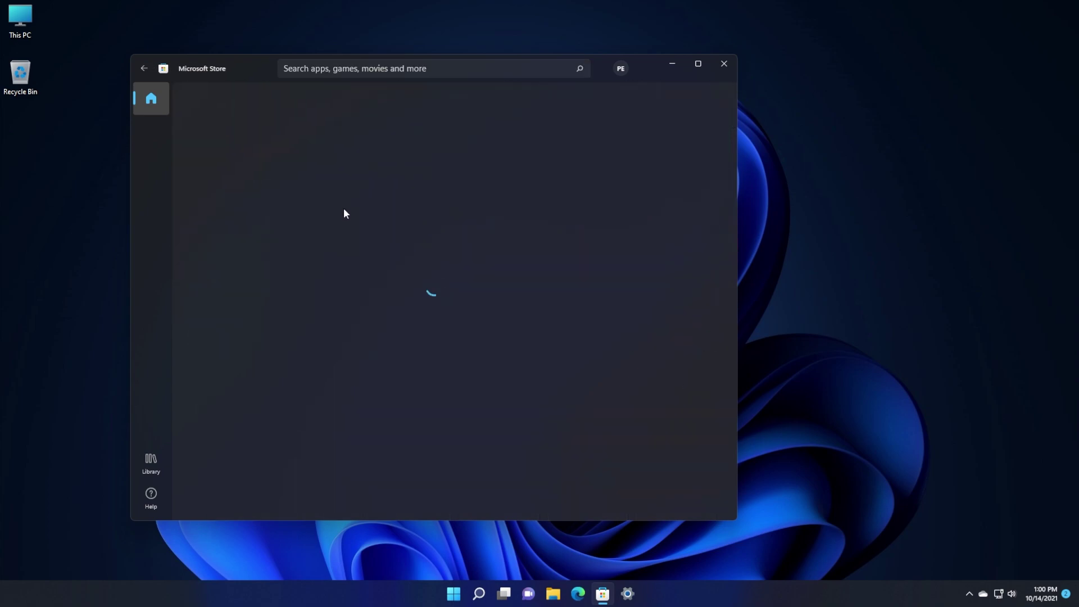
left_click(674, 104)
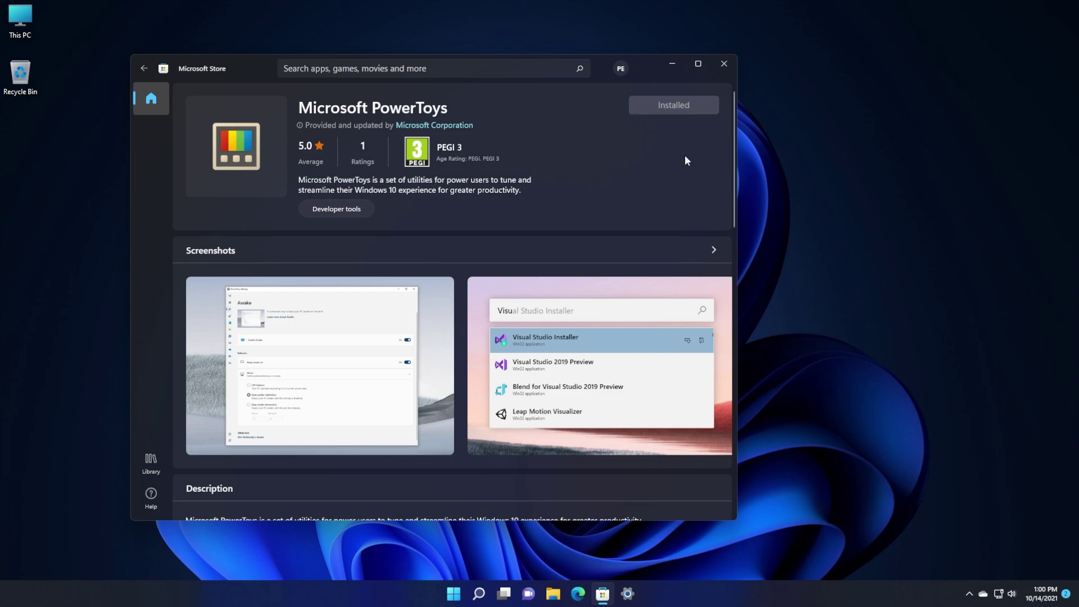
Close the Store and search Windows for 'power' to find PowerToys (Preview).
left_click(718, 67)
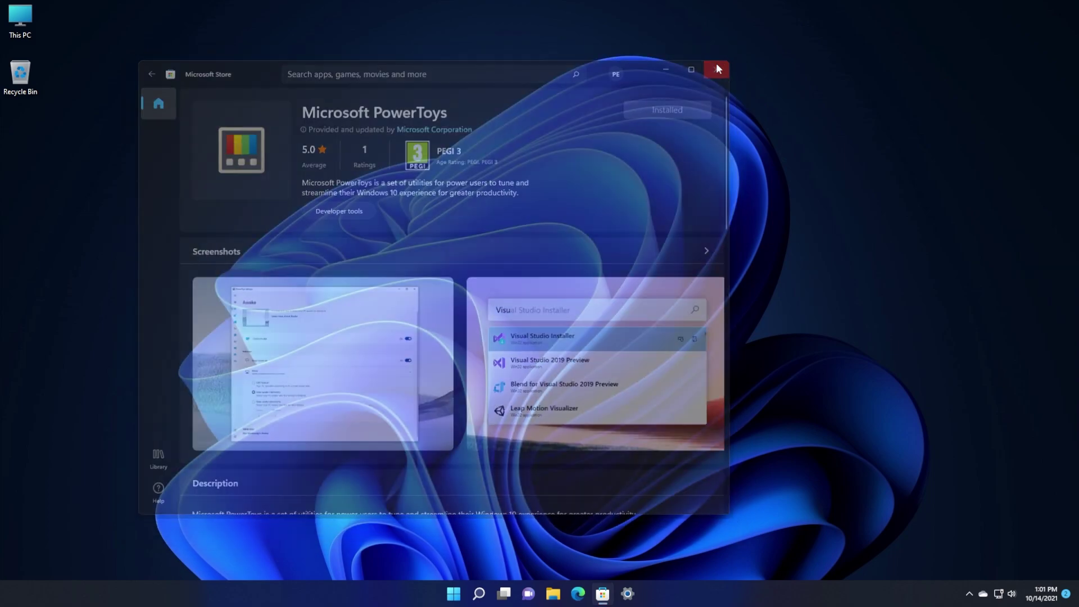
left_click(479, 593)
type("power")
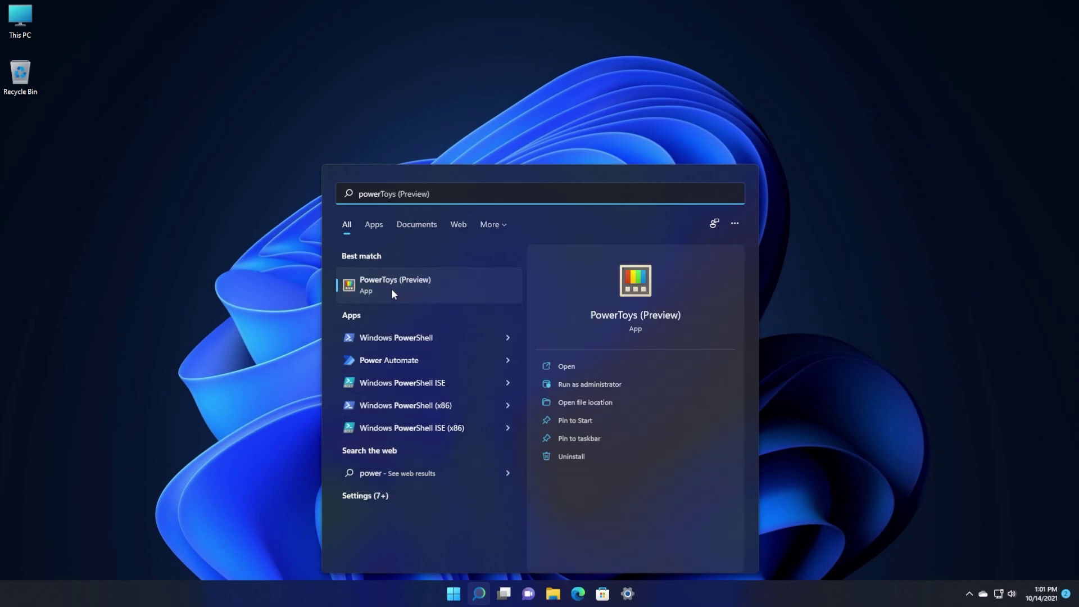
Launch PowerToys (Preview) and restart it as administrator, approving the UAC prompt.
left_click(386, 287)
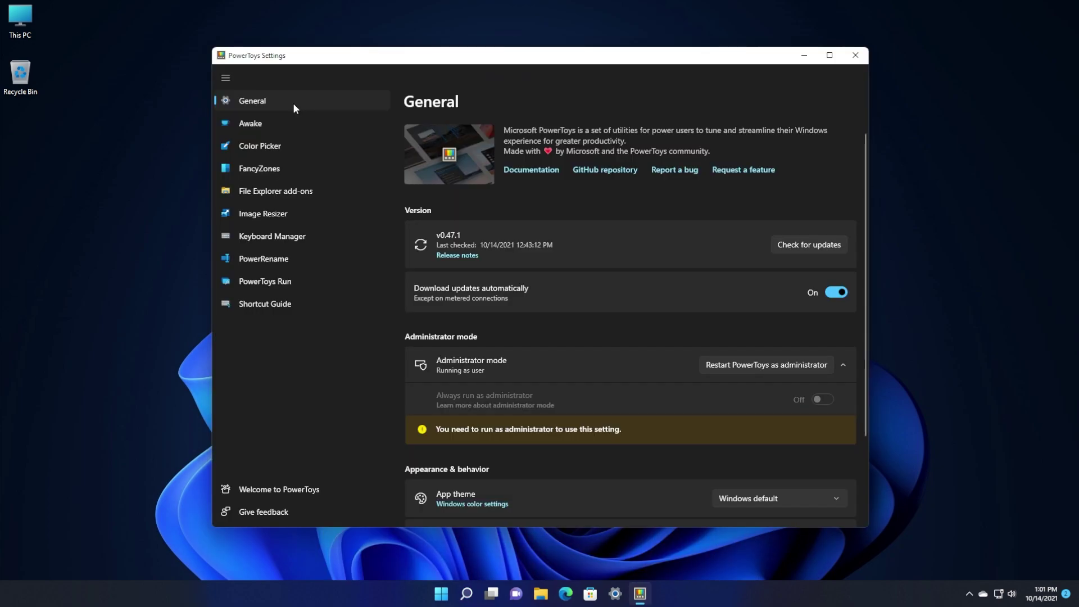
left_click(752, 366)
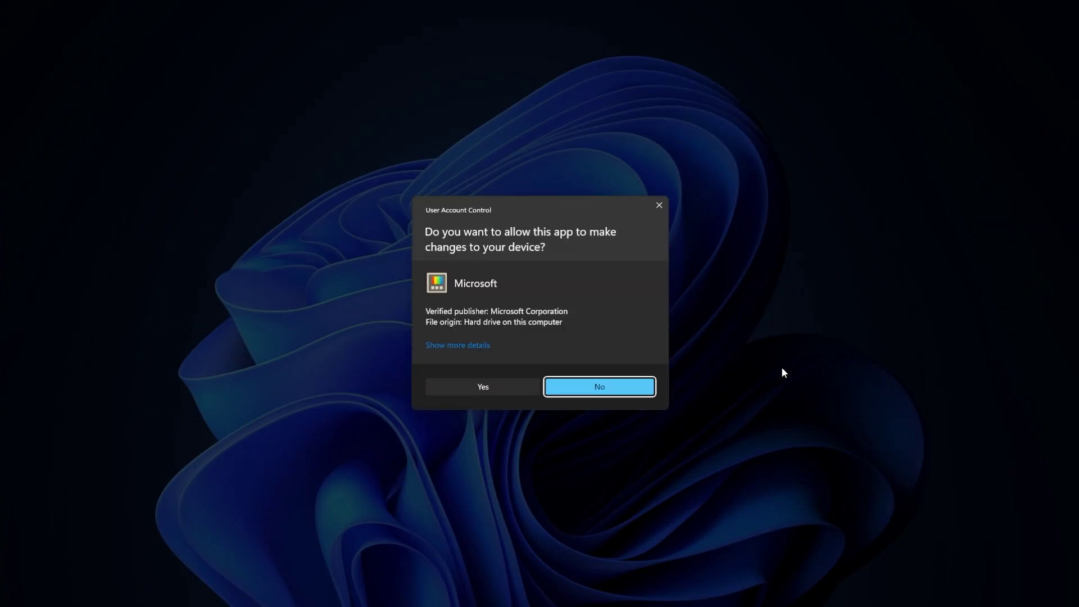
left_click(501, 385)
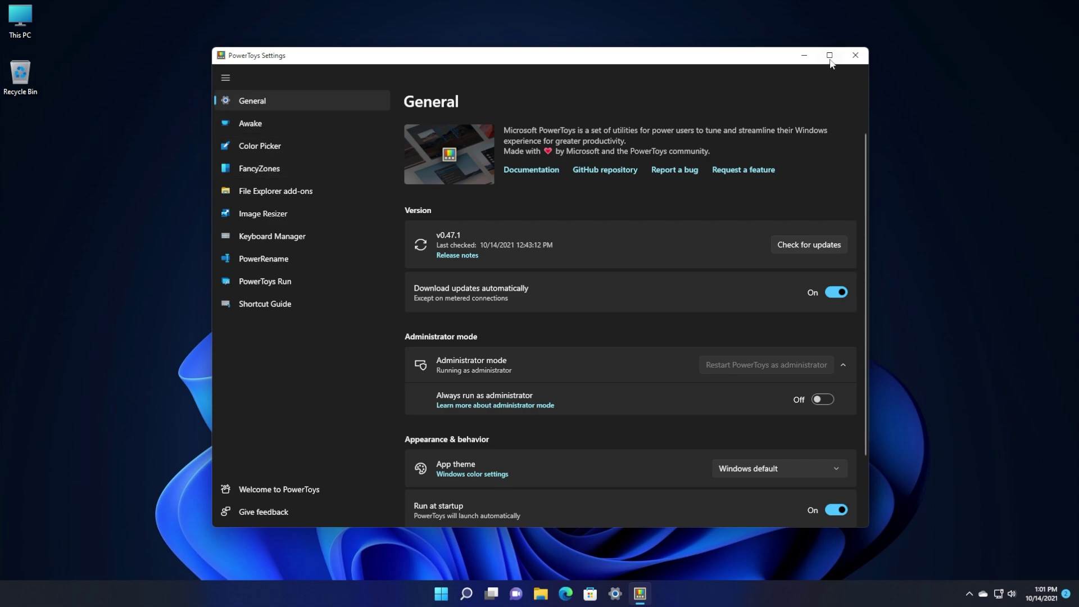
mouse_move(830, 61)
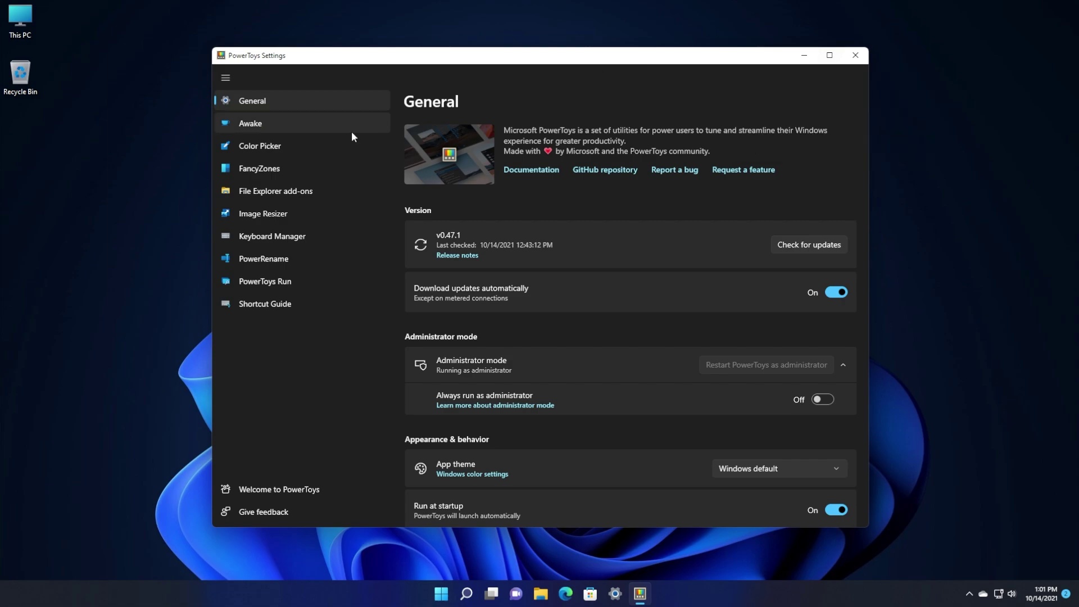
Open the FancyZones settings page and scroll through its zone behaviour options.
left_click(257, 168)
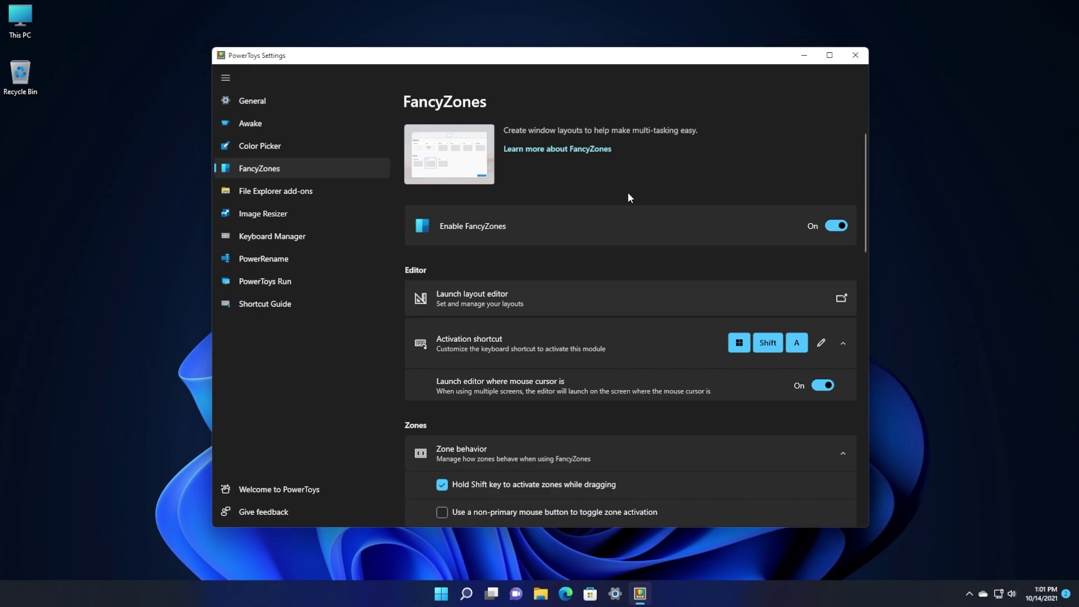
scroll(627, 191, "down", 8)
scroll(616, 200, "down", 4)
scroll(599, 238, "up", 12)
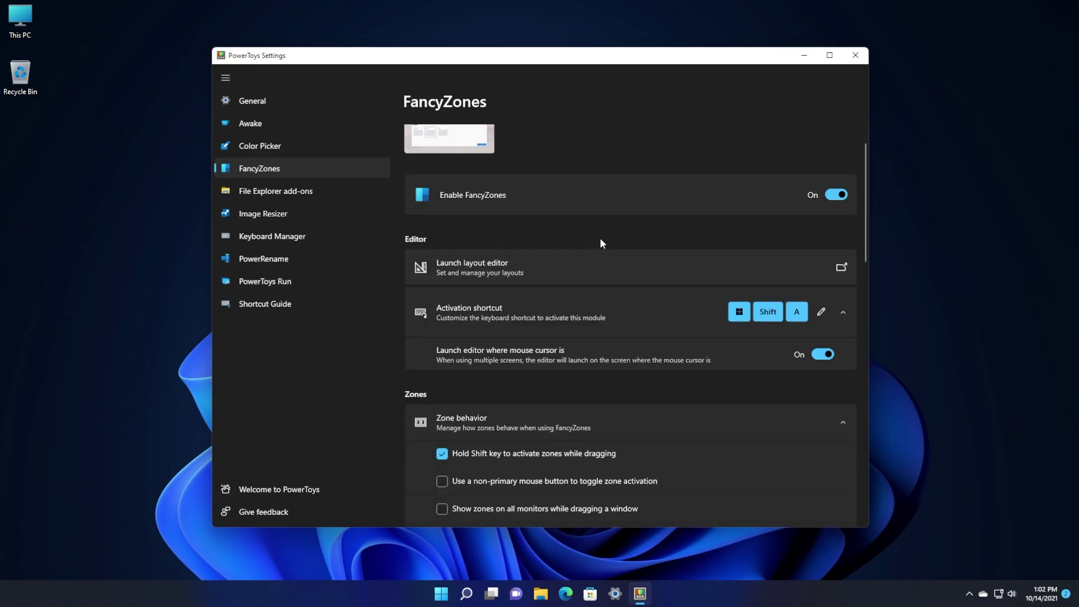
scroll(578, 267, "down", 4)
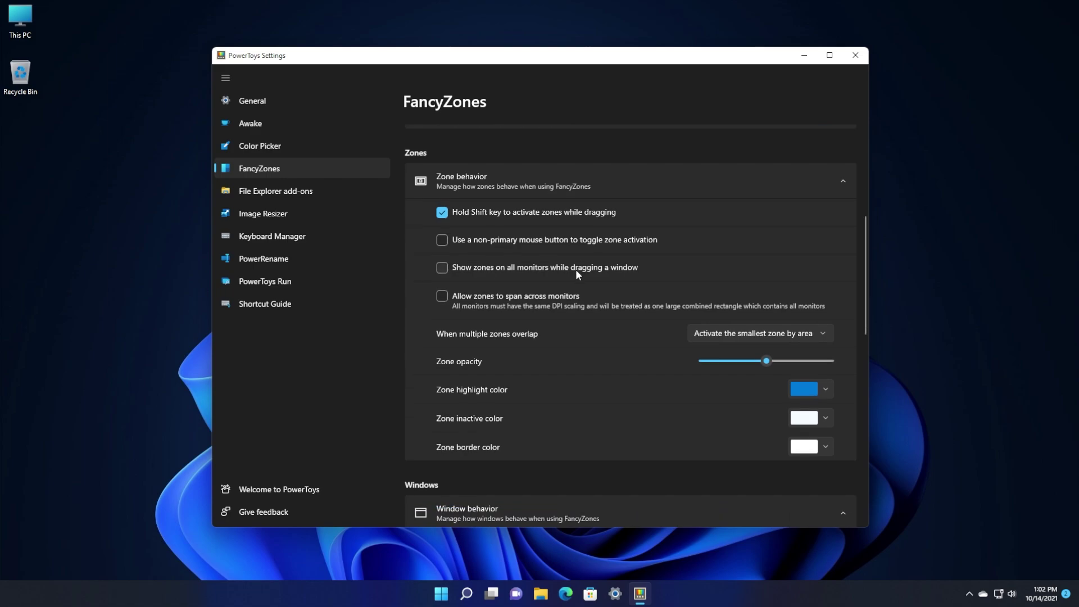
scroll(569, 280, "down", 4)
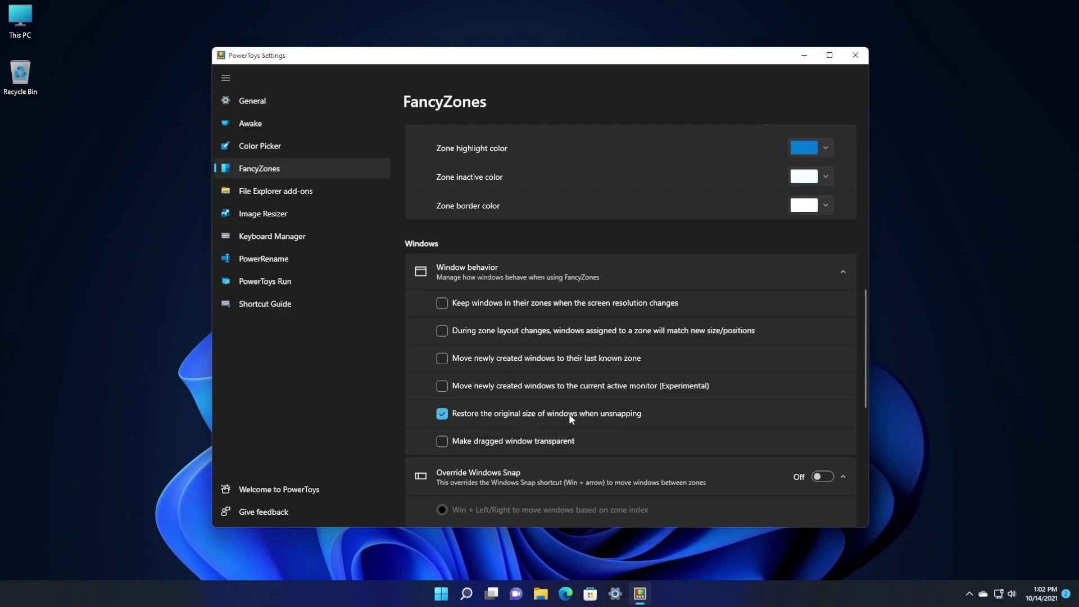
scroll(545, 297, "down", 6)
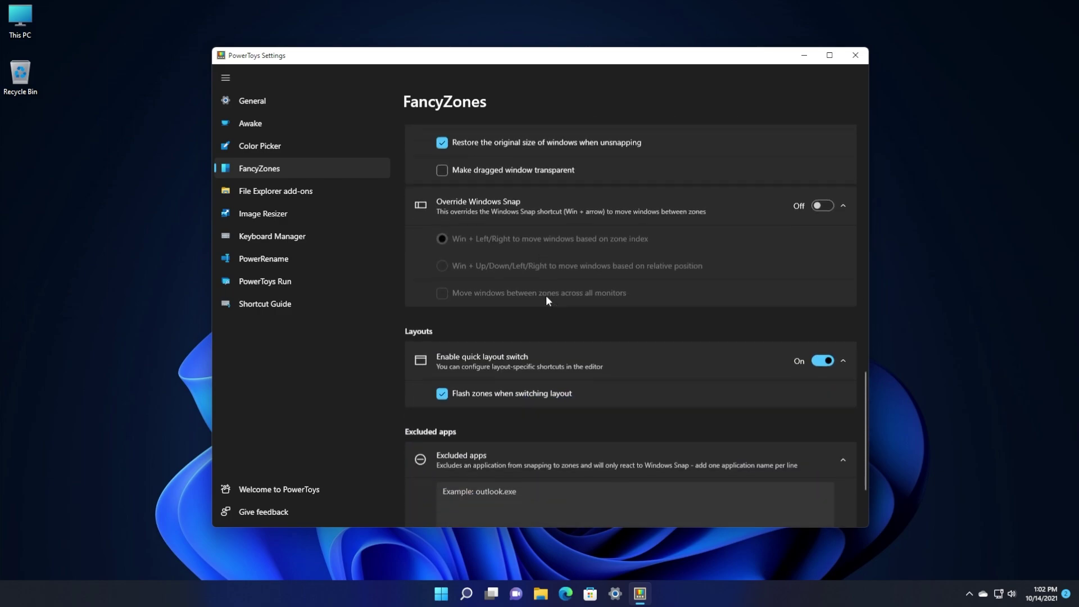
scroll(547, 341, "up", 5)
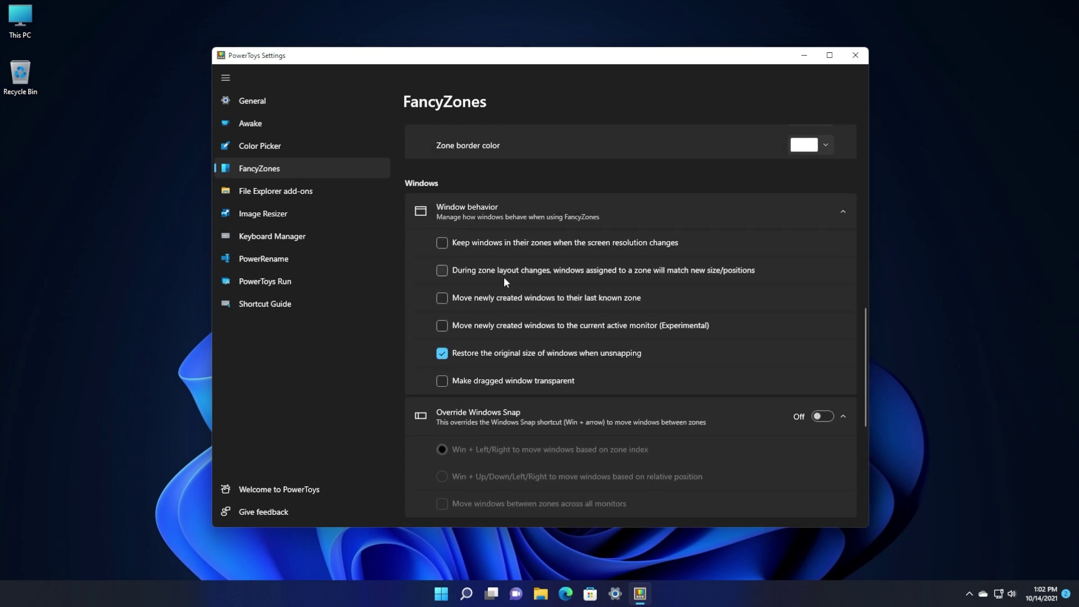
scroll(518, 272, "up", 10)
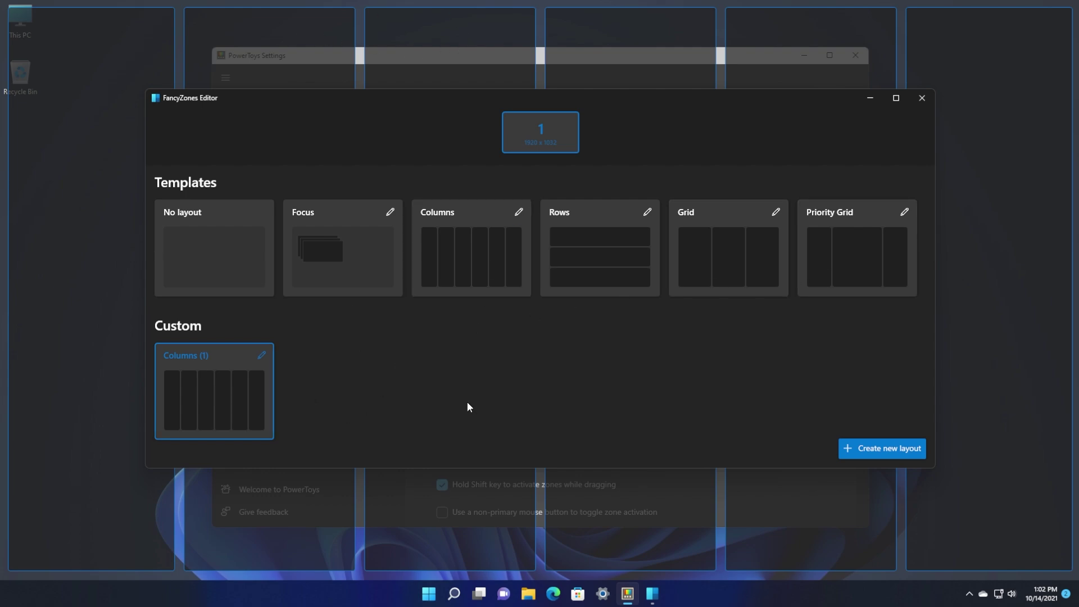
Select the Columns template, then open the Rows template for editing and cancel without changes.
left_click(472, 286)
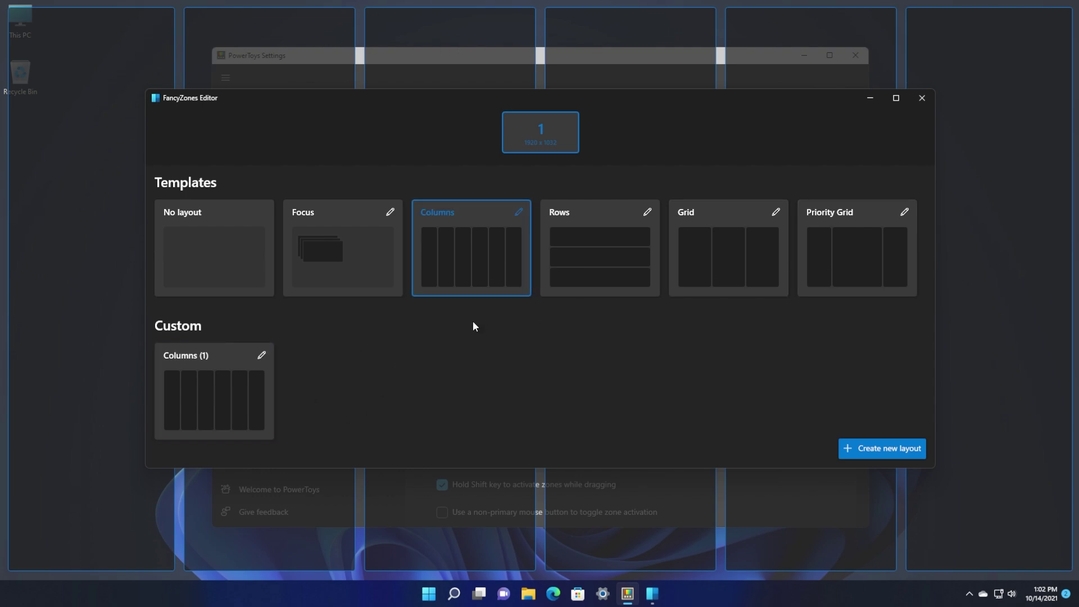
left_click(647, 212)
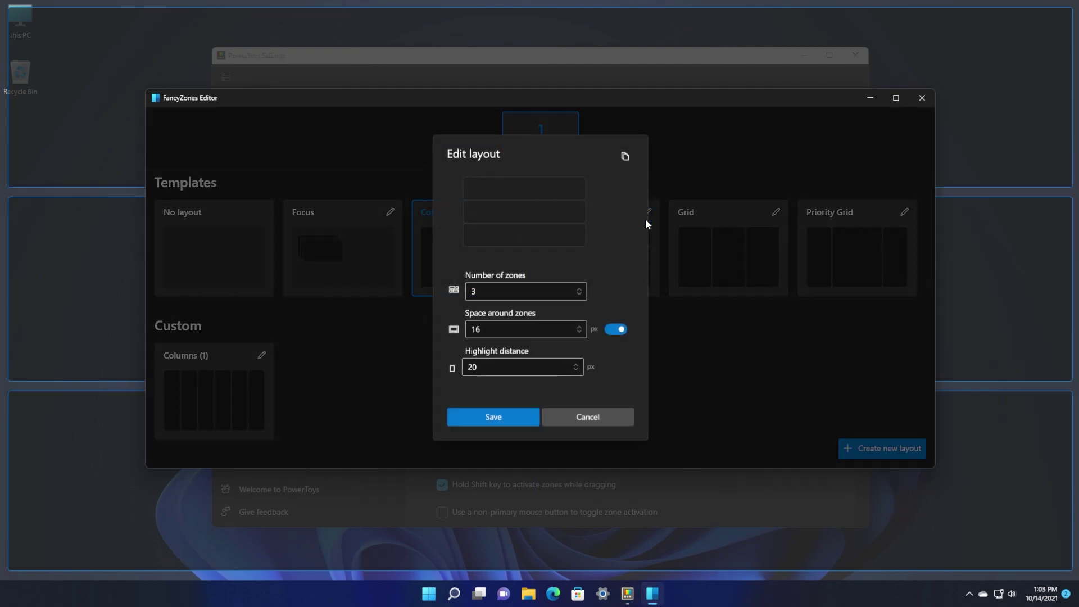
left_click(600, 418)
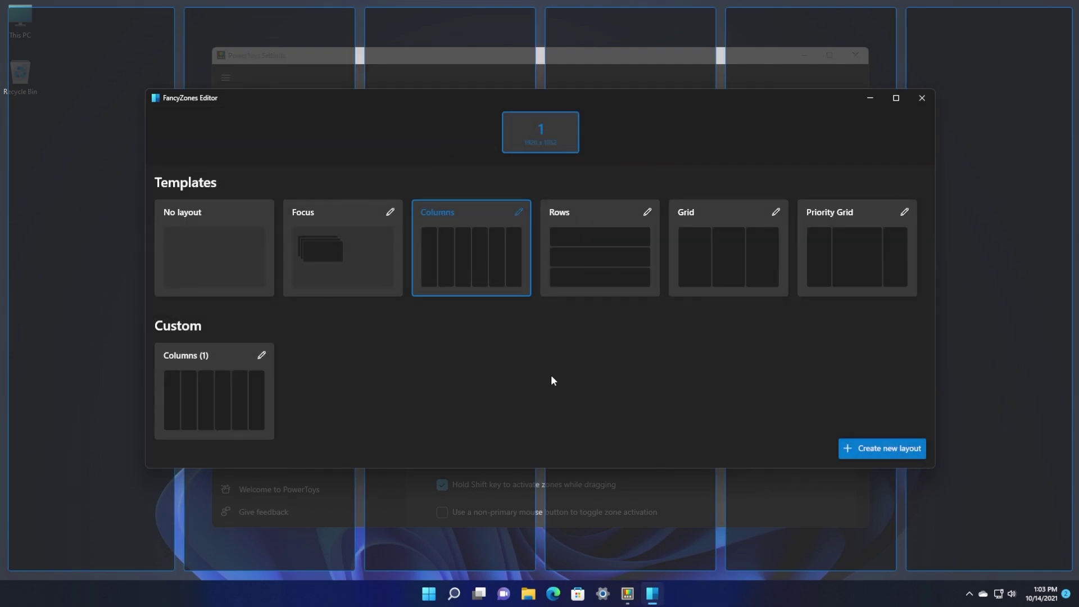
Create a new grid layout, narrow zone 1, and split off a wide top zone 3.
left_click(868, 449)
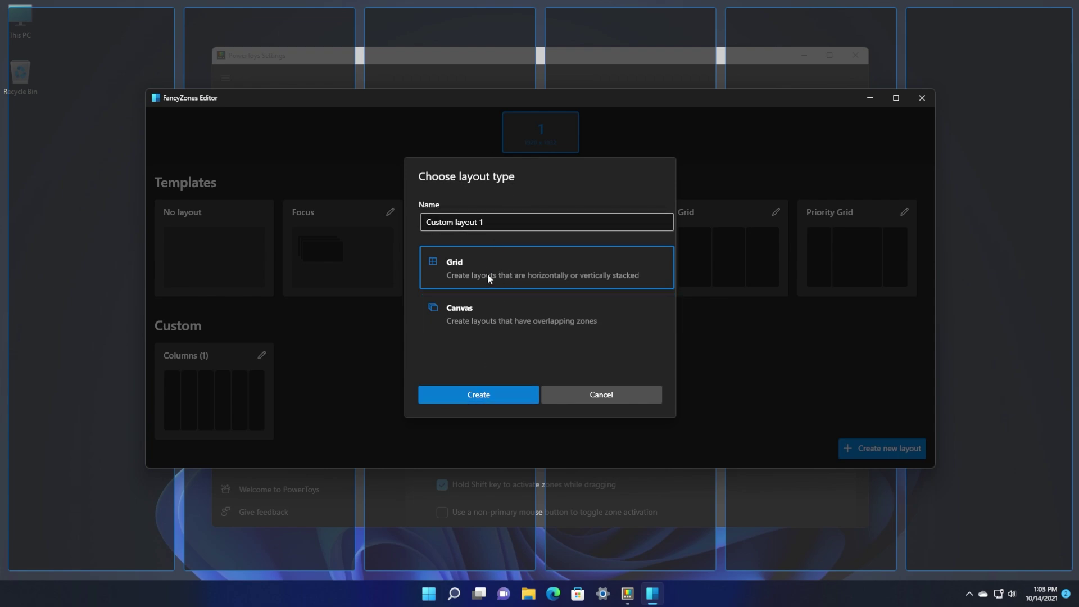
left_click(474, 391)
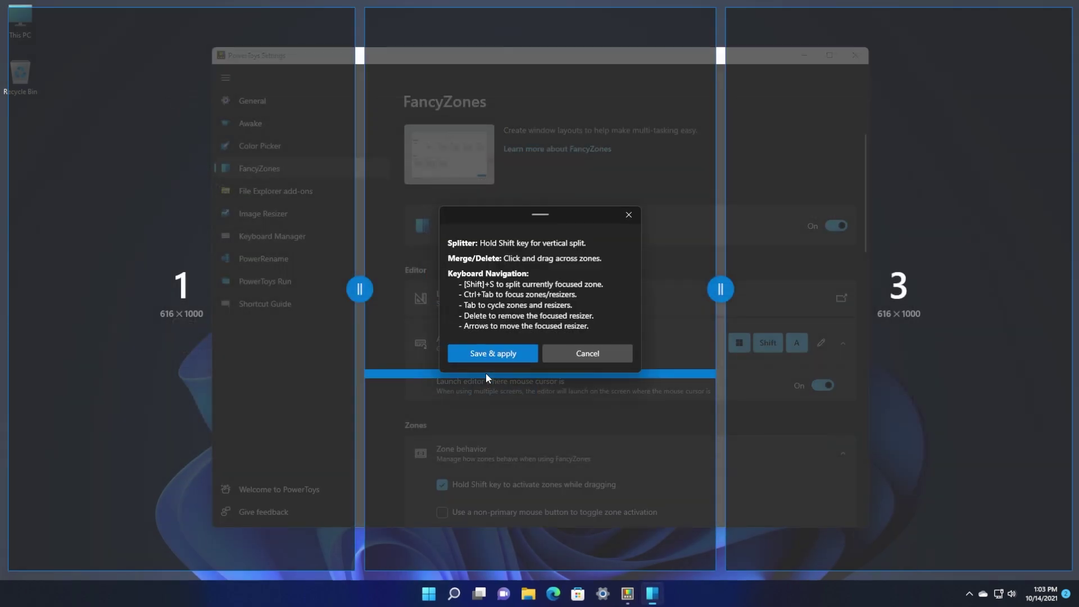
left_click_drag(355, 289, 115, 303)
left_click(264, 298, "shift")
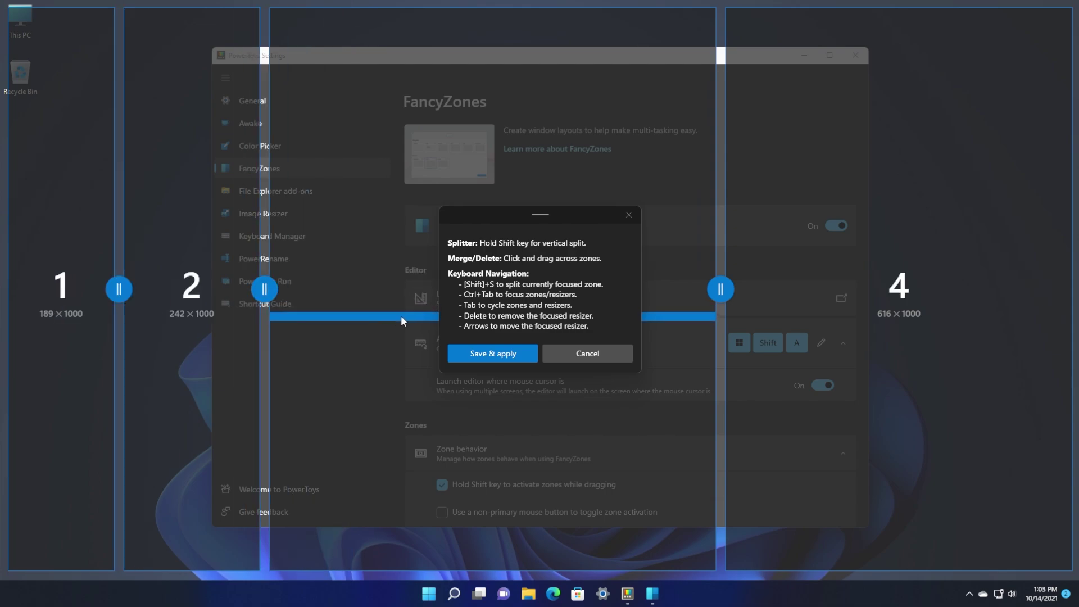
left_click(412, 112)
left_click(393, 238, "shift")
Split the lower middle and right column into more zones, then save the eleven-zone grid.
left_click(419, 285)
left_click(550, 460, "shift")
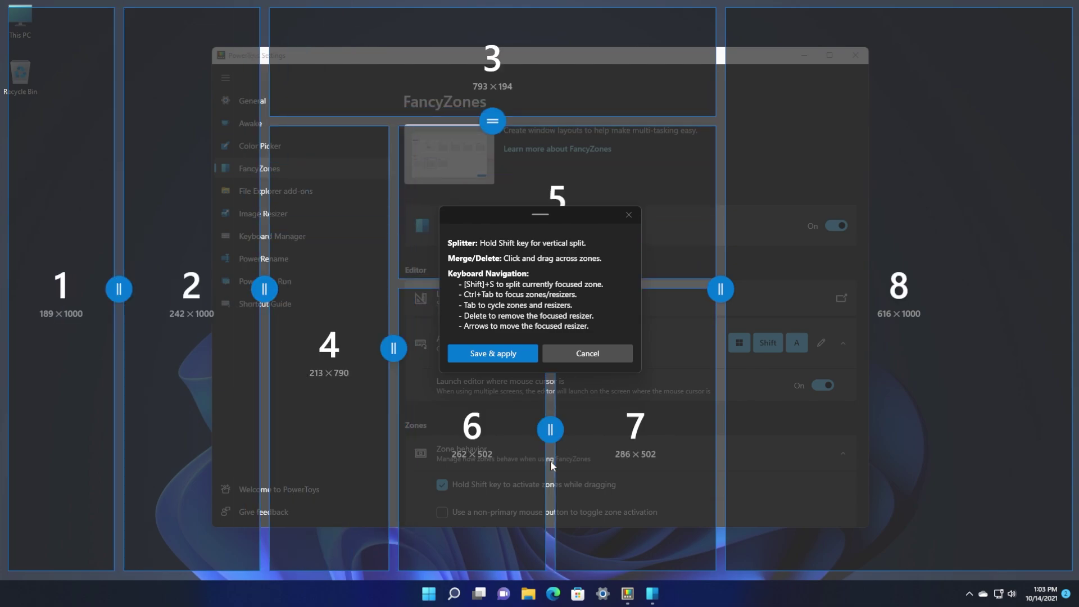
left_click(816, 394)
left_click(818, 167)
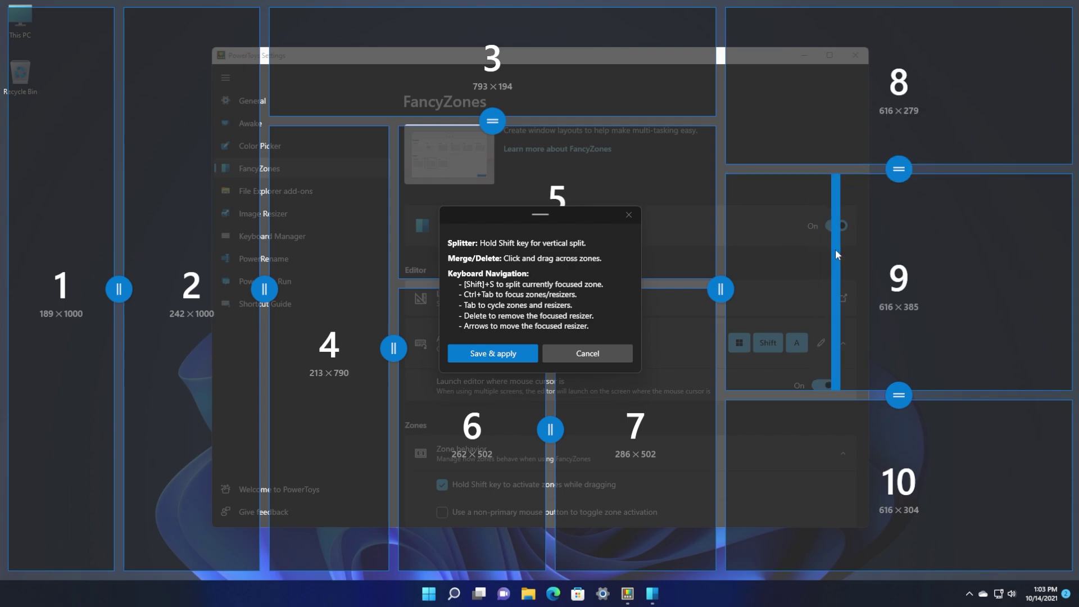
left_click(896, 253, "shift")
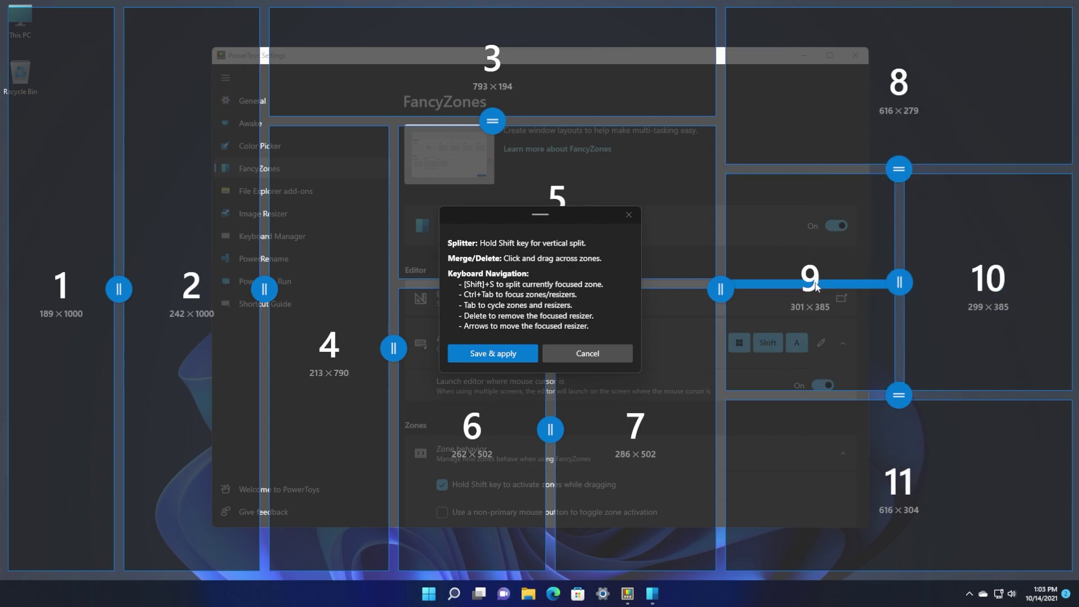
left_click(532, 352)
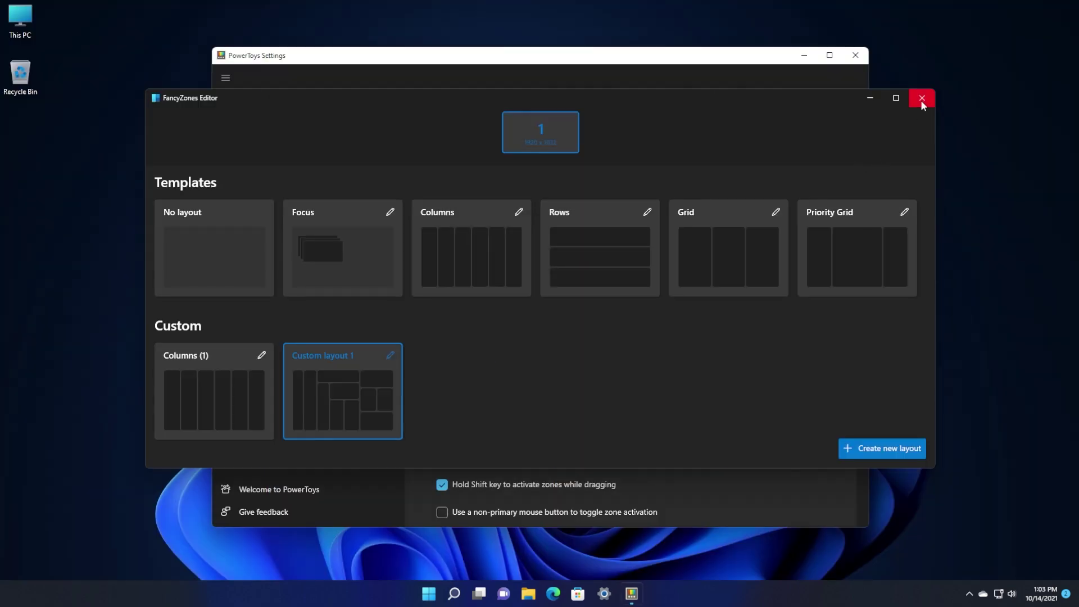
left_click(922, 98)
Reopen File Explorer and drag its window across the zones, snapping it into zone 6.
left_click(804, 55)
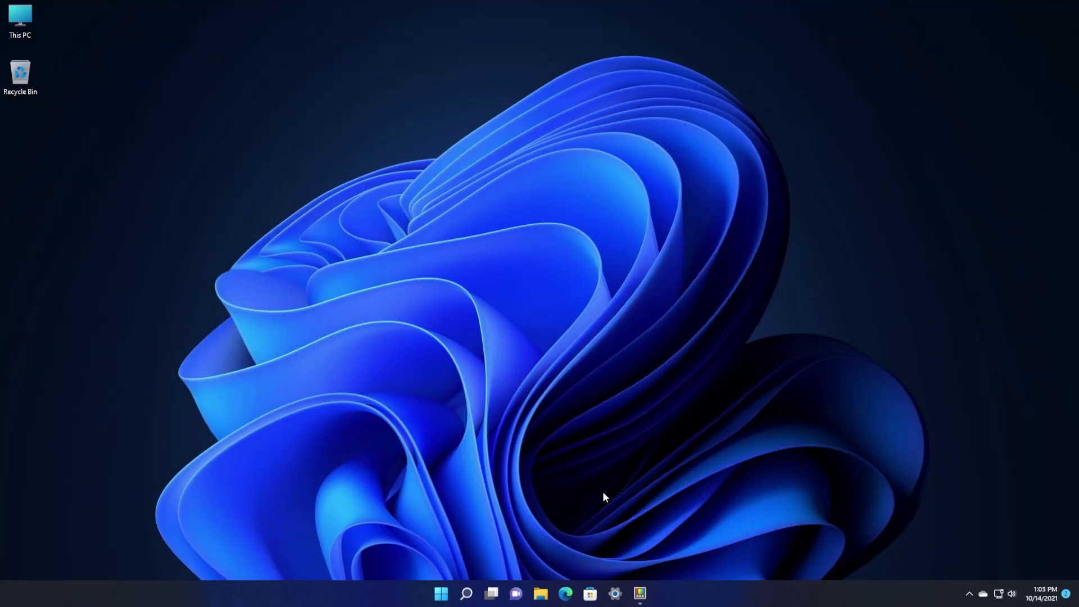
left_click(541, 593)
left_click_drag(525, 123, 485, 130)
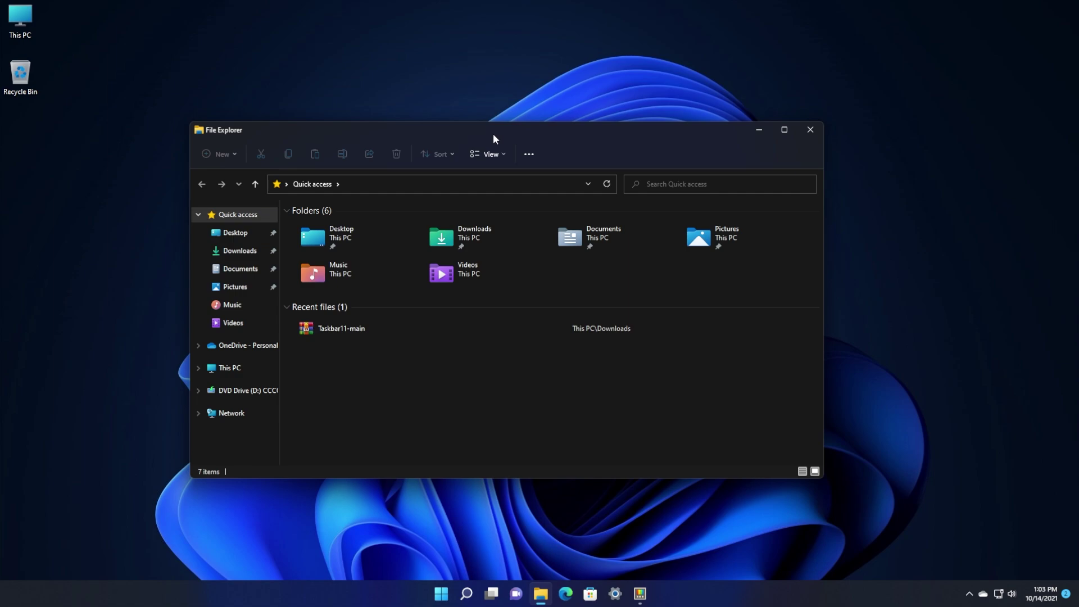
left_click_drag(490, 129, 804, 231)
left_click_drag(792, 183, 330, 149)
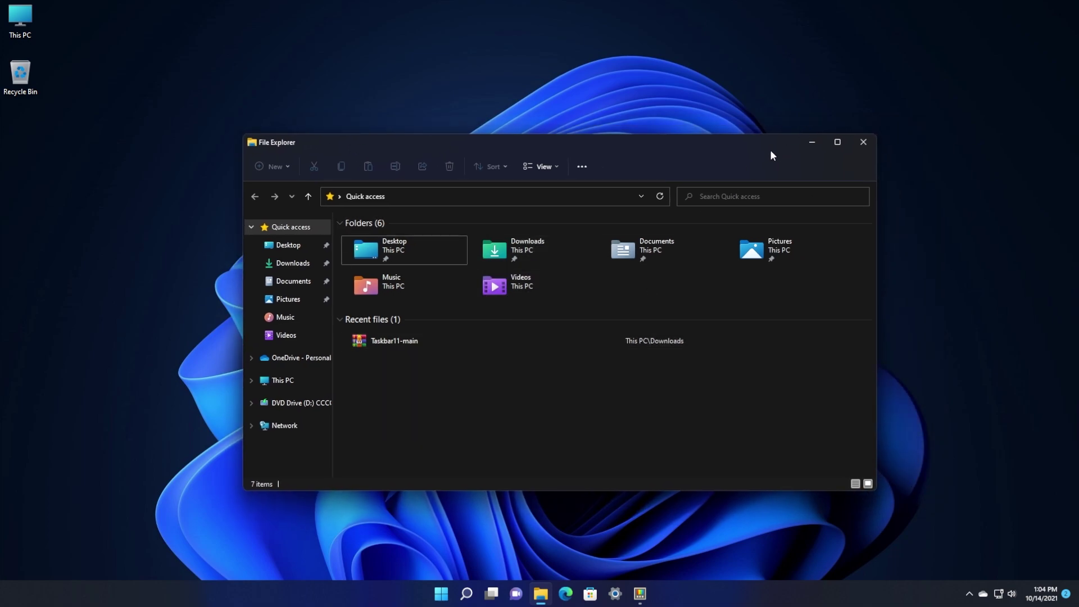
left_click_drag(773, 156, 691, 178)
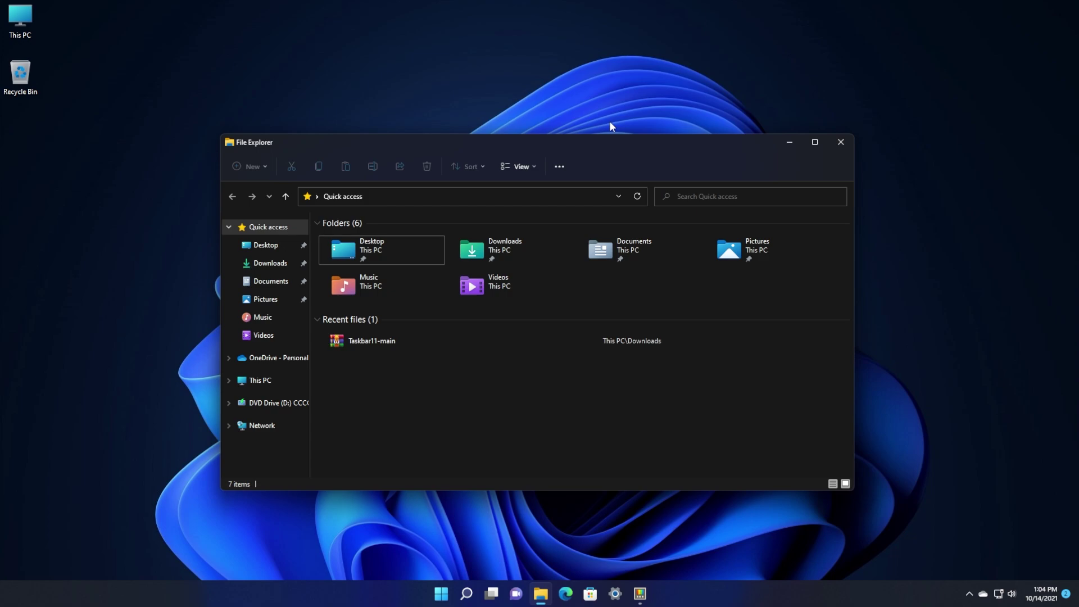
Close File Explorer and create a new Canvas-type custom layout in the FancyZones editor.
left_click(841, 141)
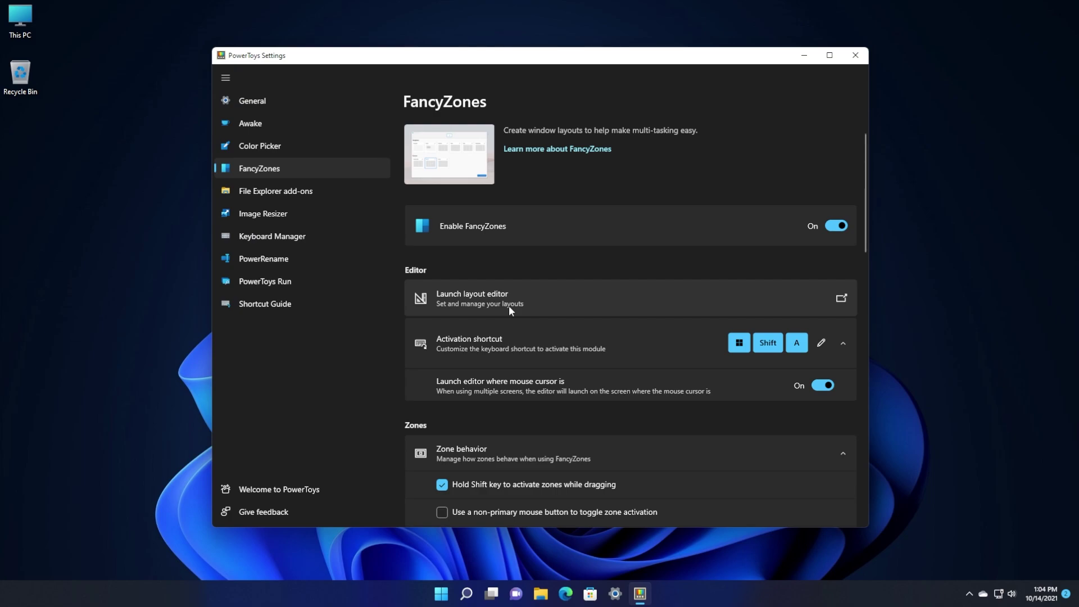
left_click(497, 296)
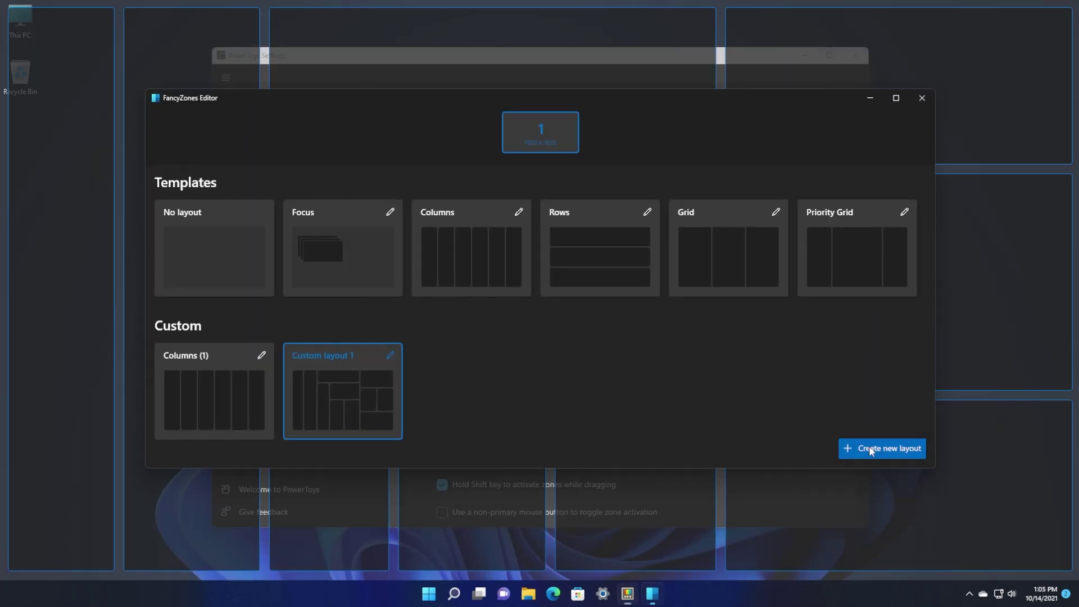
left_click(869, 446)
left_click(475, 318)
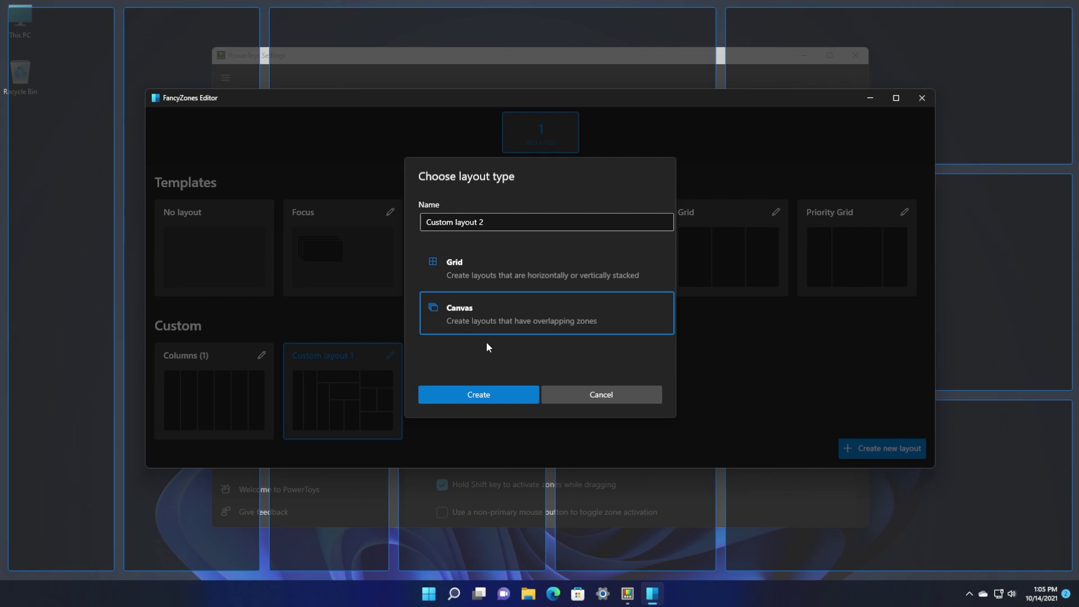
left_click(491, 395)
Add seven canvas zones, placing them top-left, lower right and lower left, then save.
left_click_drag(314, 191, 266, 143)
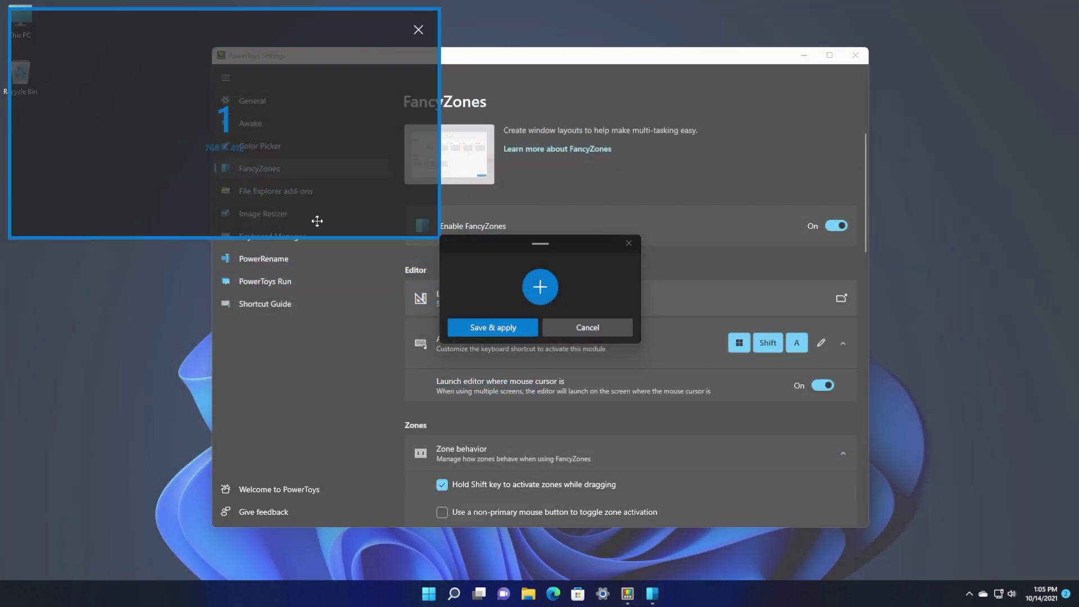
left_click(531, 284)
left_click(533, 289)
left_click(533, 291)
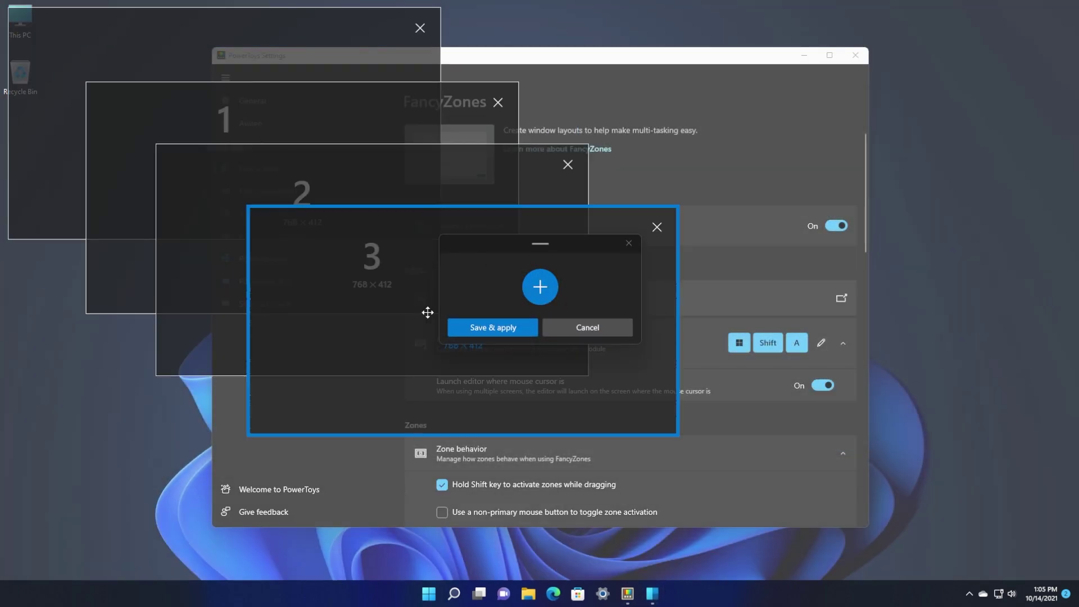
left_click(540, 286)
left_click_drag(385, 335, 541, 405)
left_click(538, 295)
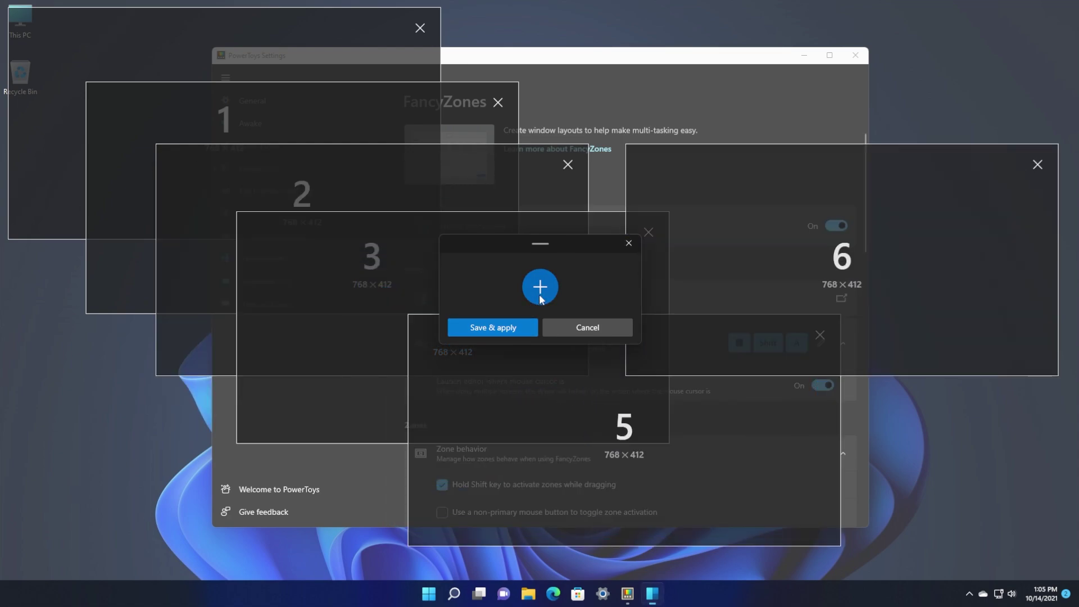
left_click(538, 295)
left_click_drag(332, 302, 120, 392)
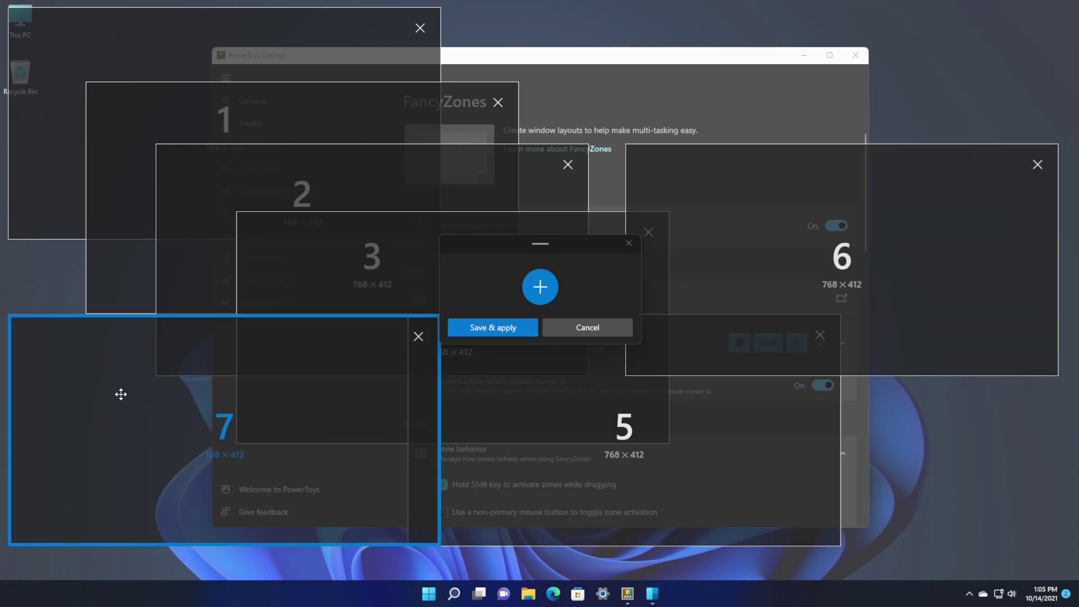
left_click(493, 328)
Reopen the layout editor and select Custom layout 1 instead of Custom layout 2.
left_click(921, 97)
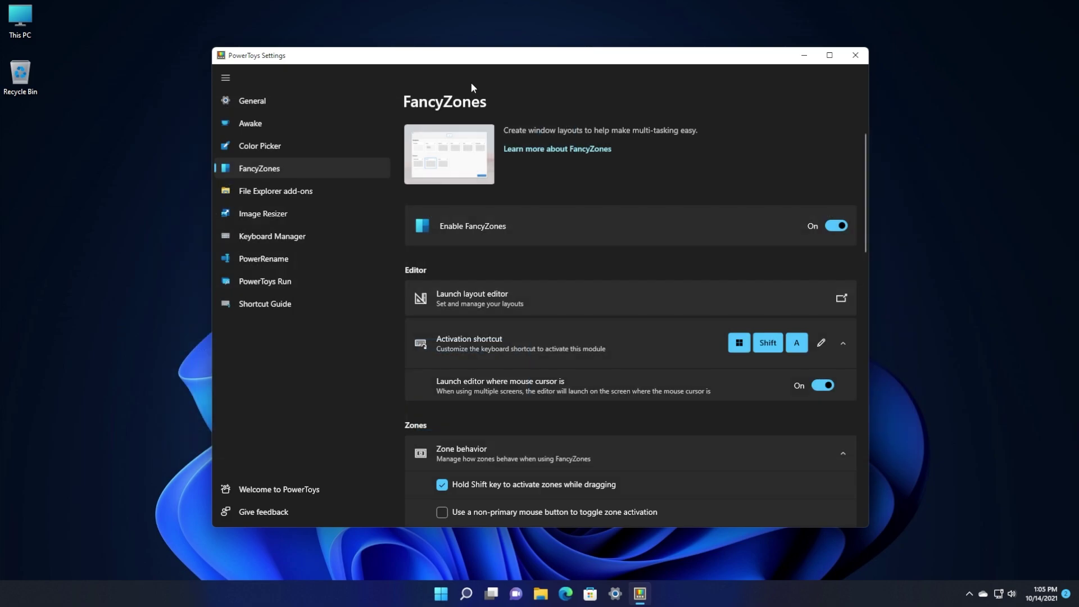
left_click_drag(479, 59, 417, 338)
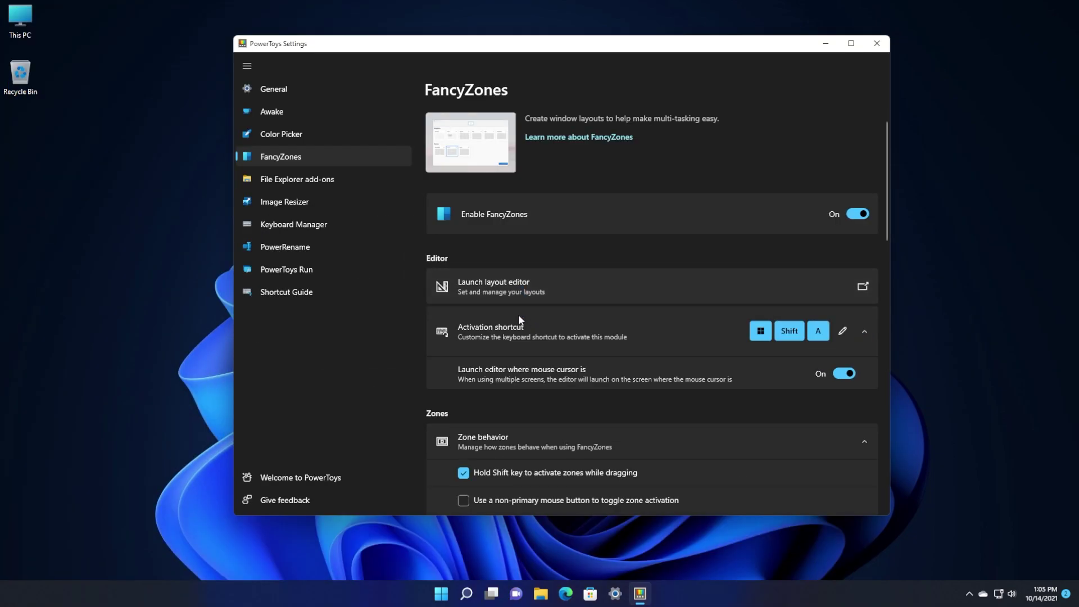
left_click(511, 289)
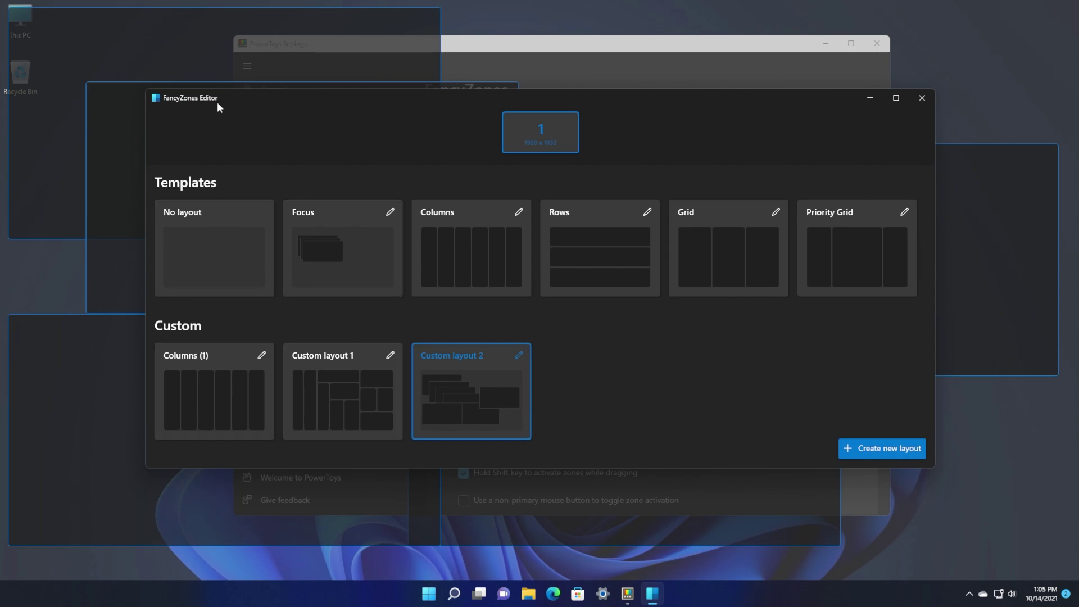
left_click(330, 411)
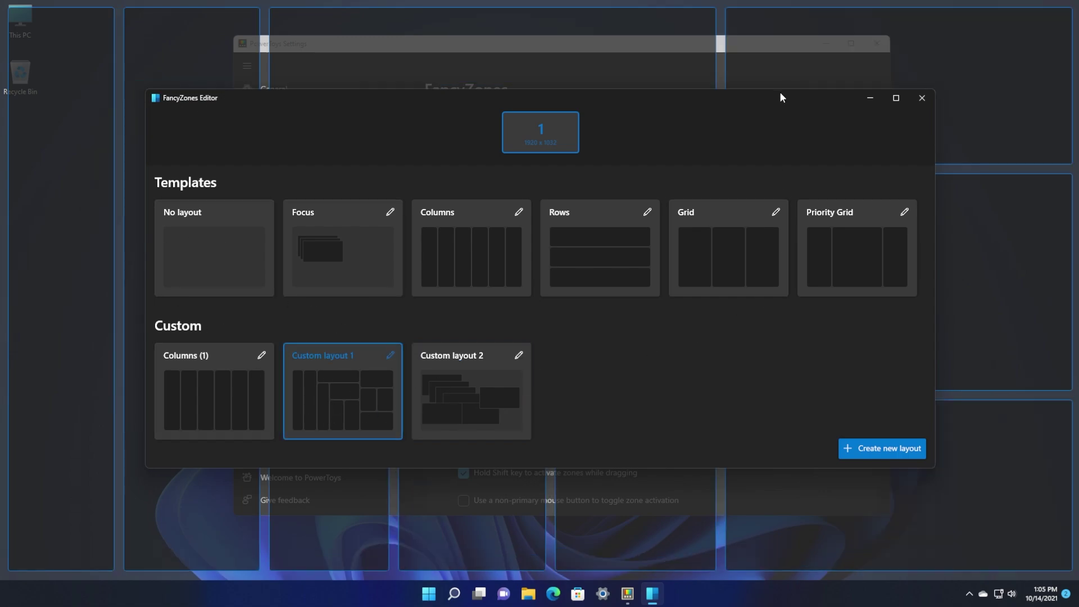
Dismiss the editor and snap the PowerToys Settings window into a Custom layout 1 zone.
left_click(869, 100)
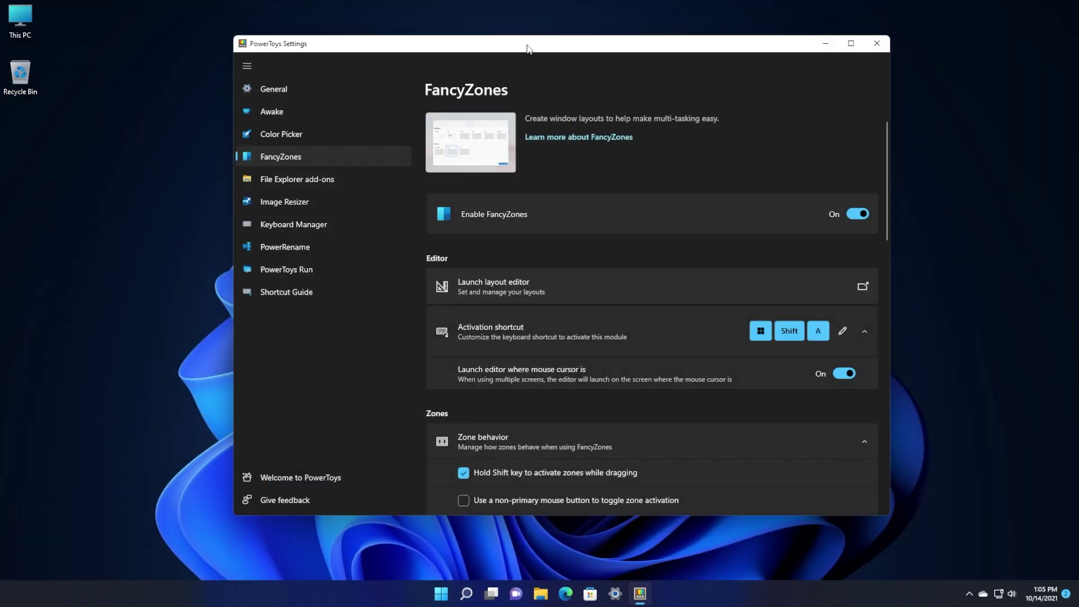
left_click_drag(530, 44, 431, 45)
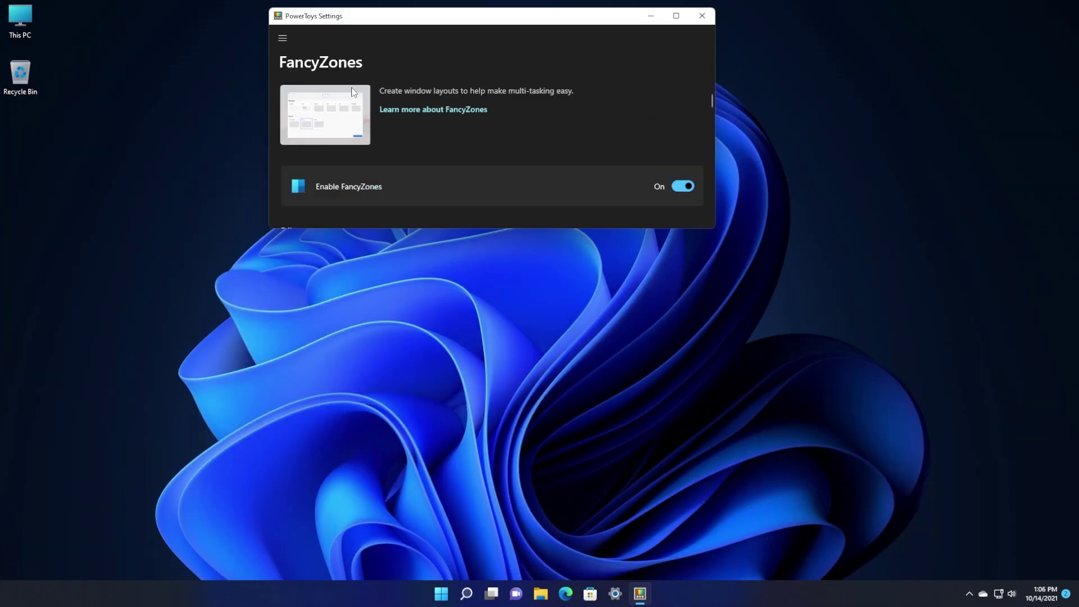
left_click_drag(353, 91, 267, 66)
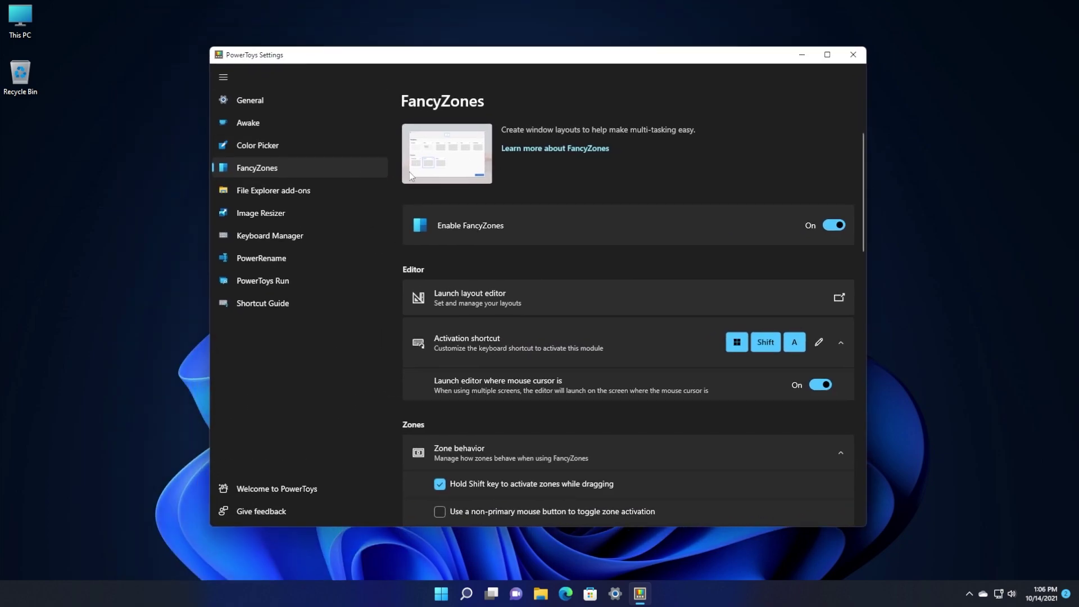
scroll(537, 335, "down", 4)
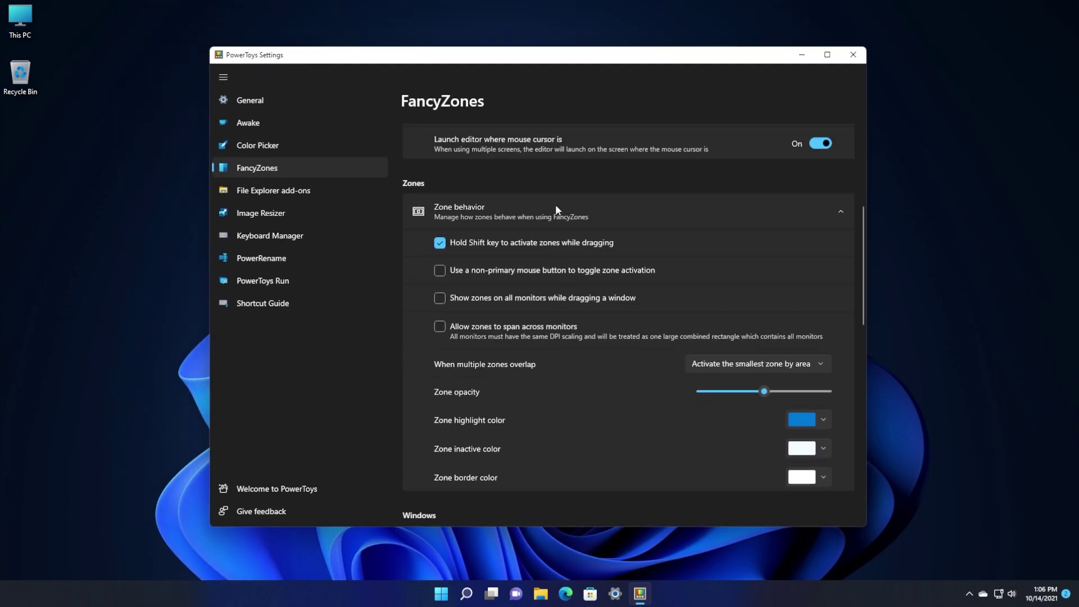
scroll(537, 334, "down", 5)
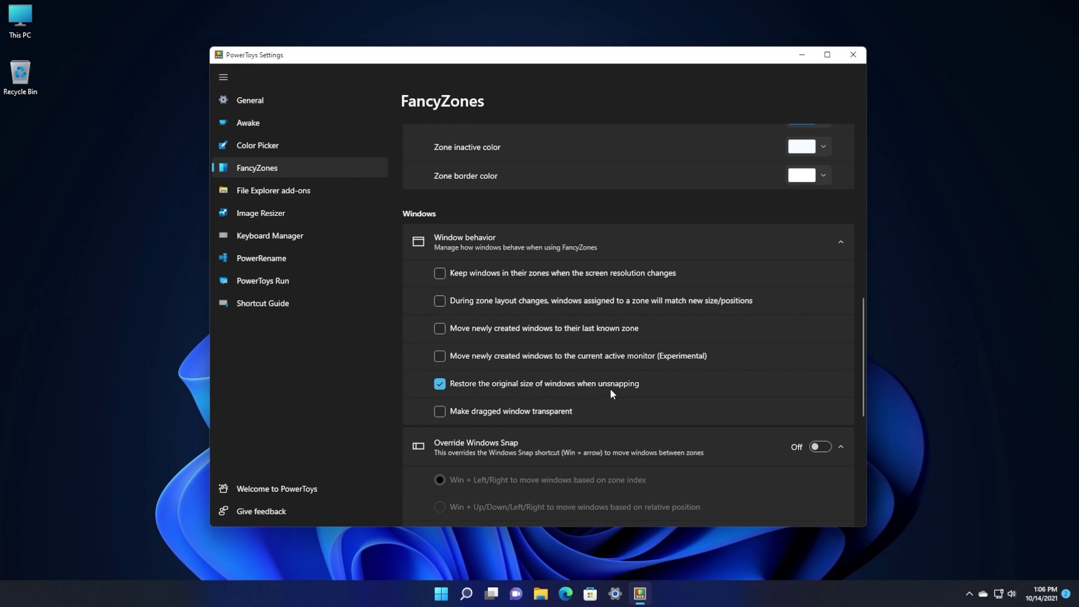
scroll(605, 389, "up", 10)
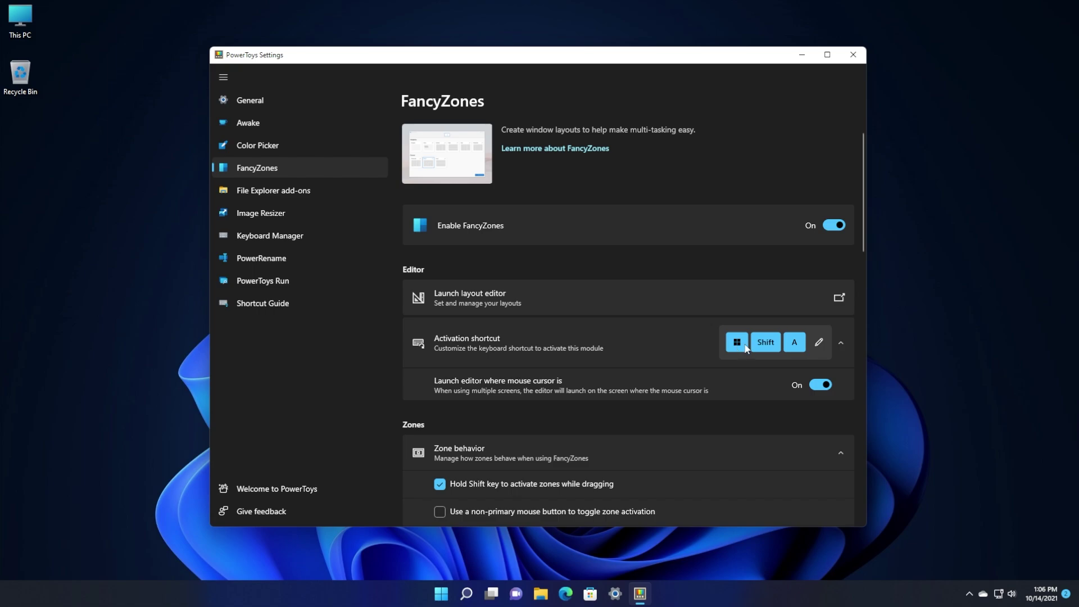
Open the activation shortcut editor, cancel without changes, and minimize PowerToys Settings.
left_click(818, 343)
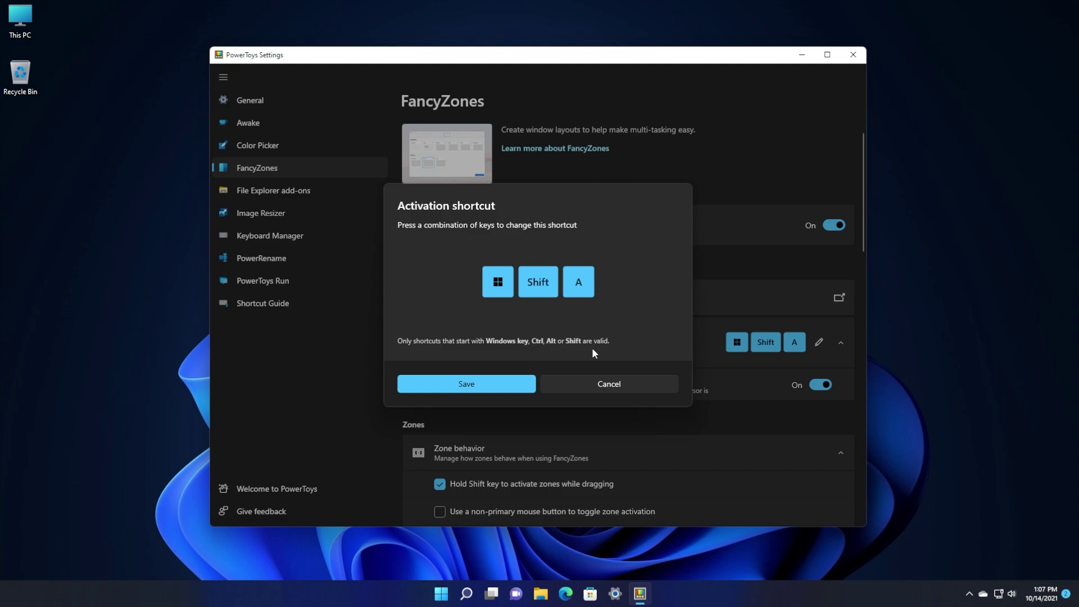
left_click(553, 379)
left_click(802, 55)
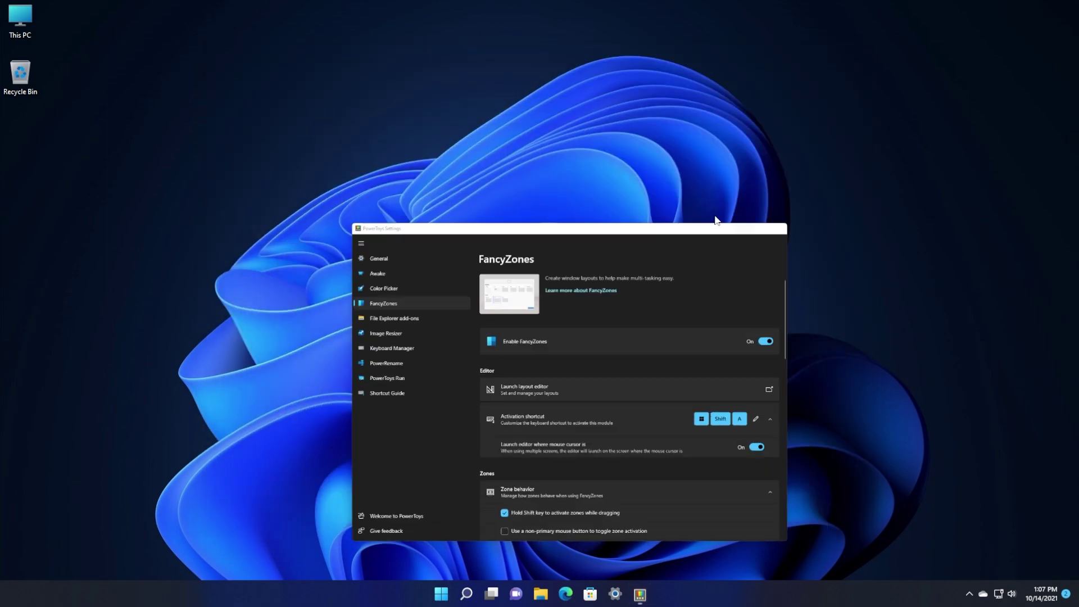
Open File Explorer with Win+E and launch the FancyZones editor via its keyboard shortcut.
key("super+e")
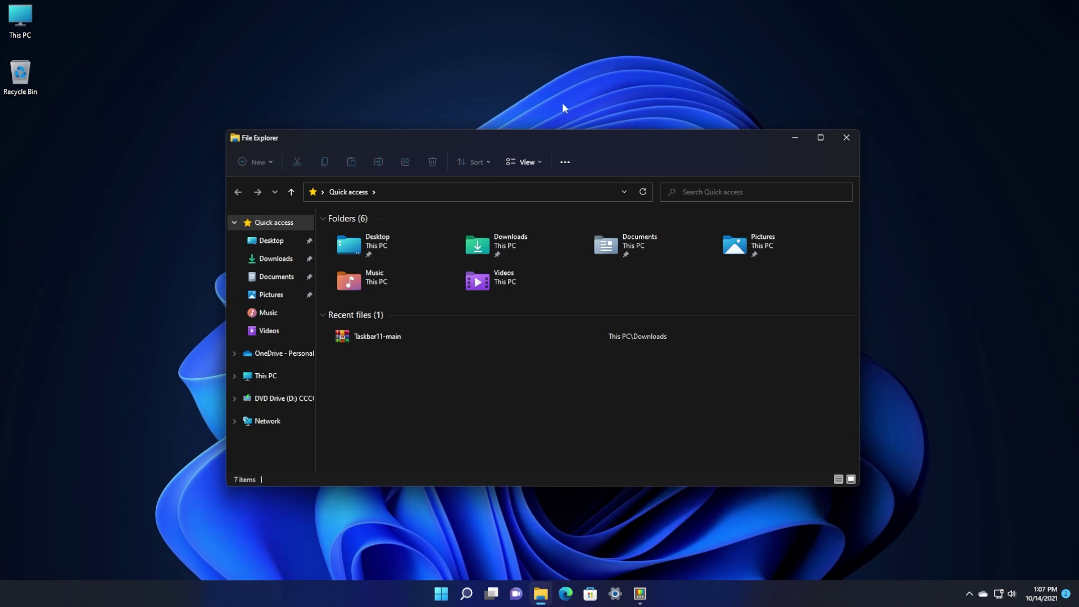
key("super+shift+grave")
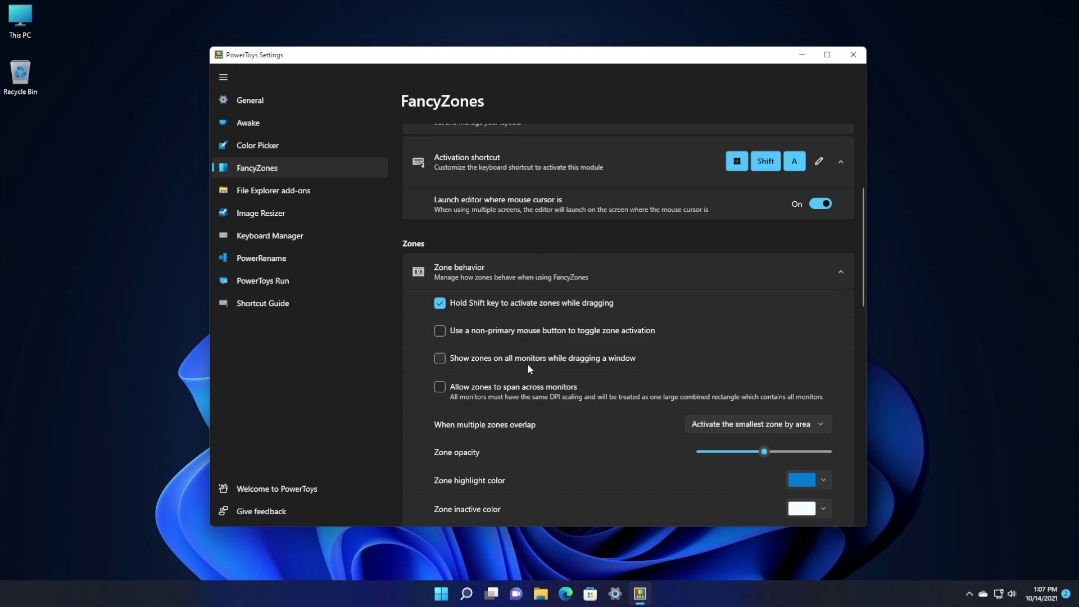
scroll(528, 364, "down", 1)
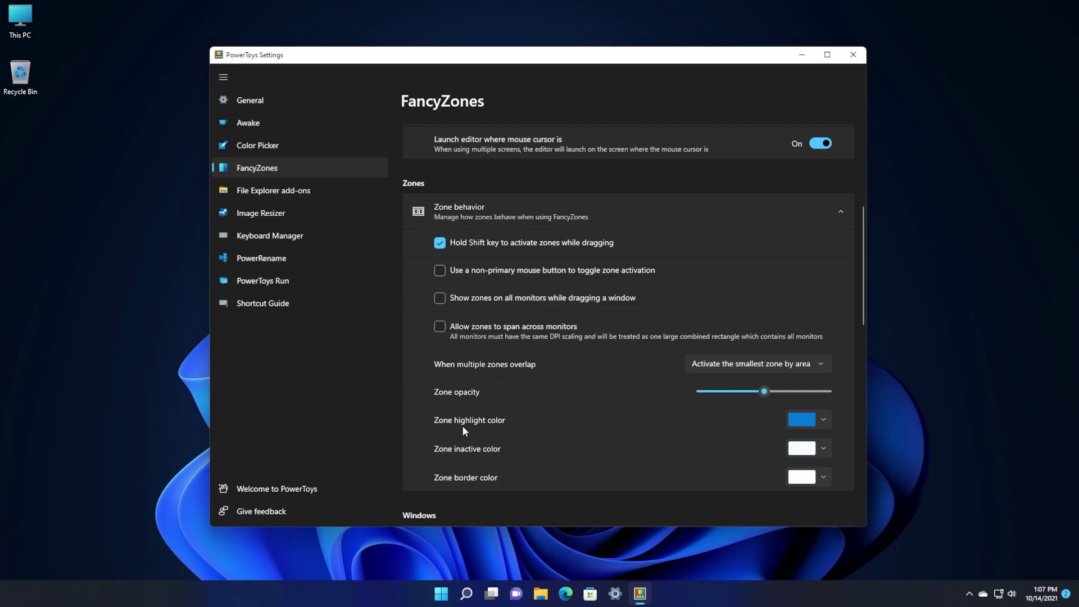
scroll(473, 453, "down", 2)
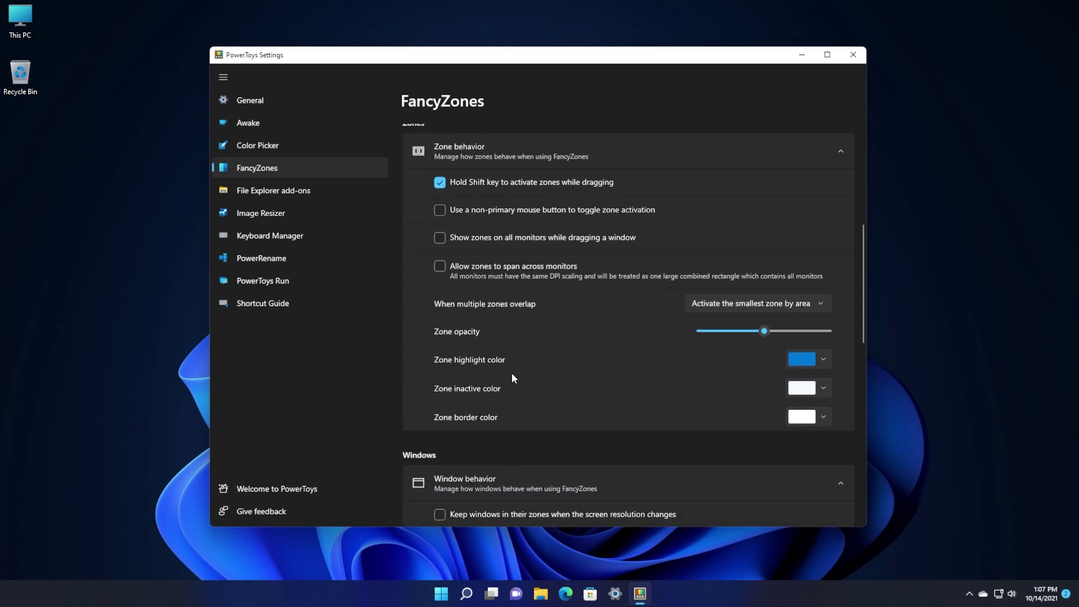
scroll(559, 348, "down", 2)
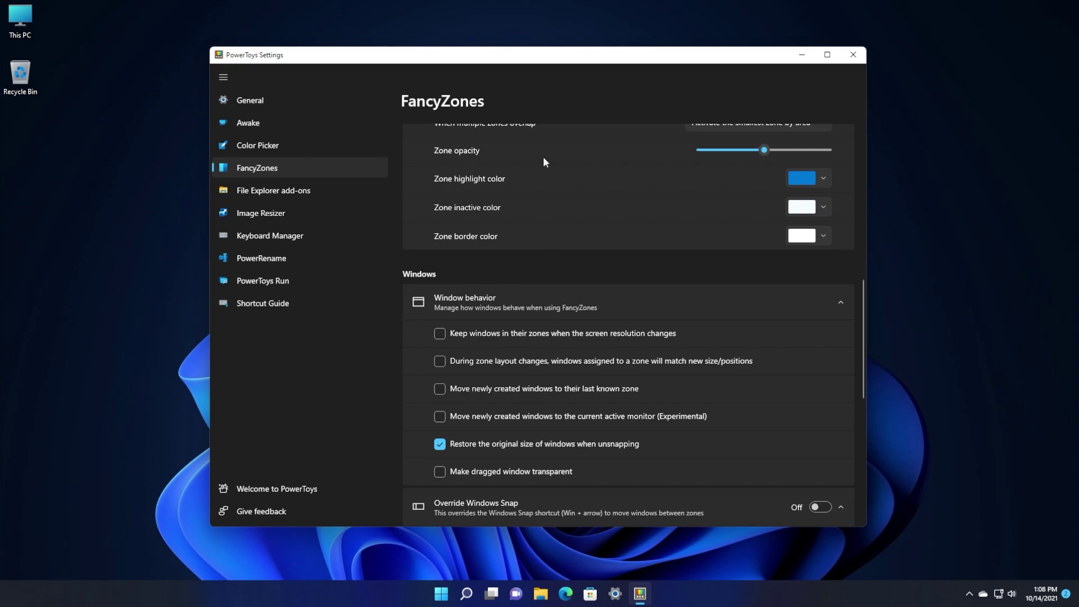
left_click_drag(479, 61, 770, 257)
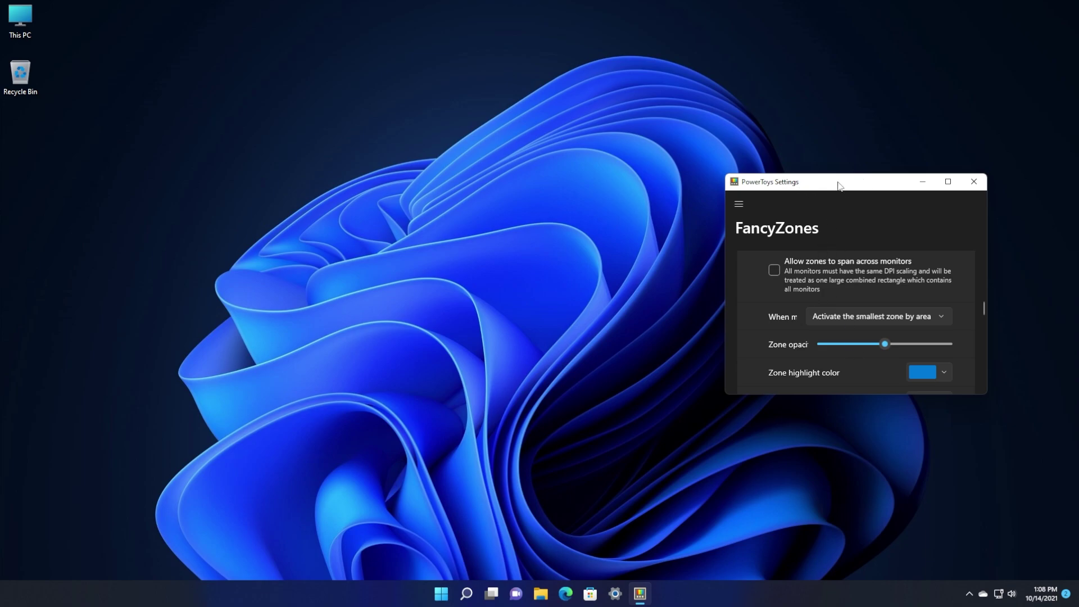
left_click_drag(836, 186, 337, 81)
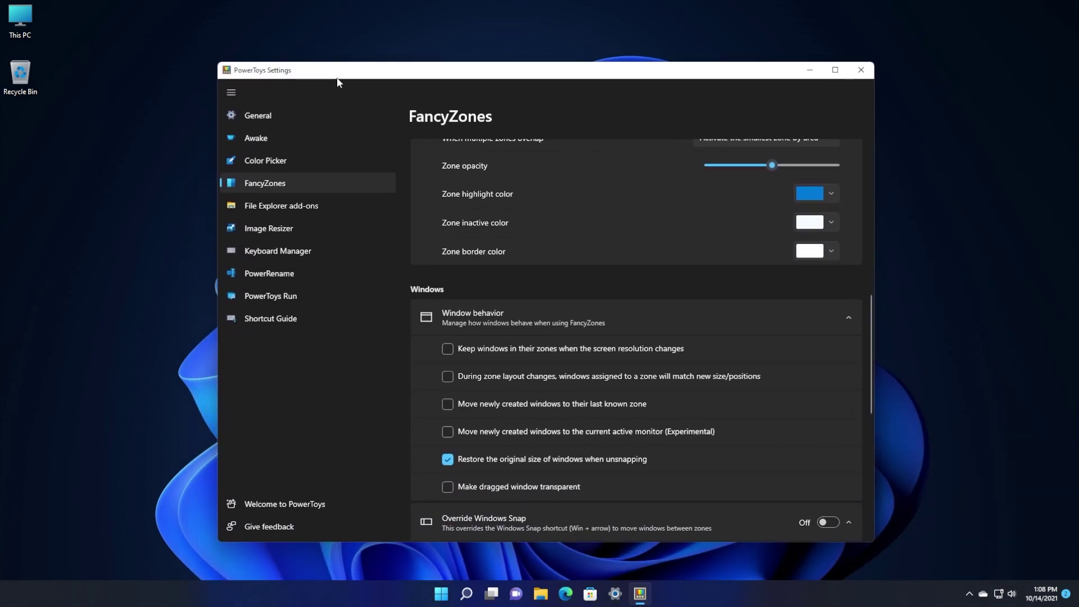
left_click_drag(337, 81, 314, 73)
scroll(572, 328, "down", 3)
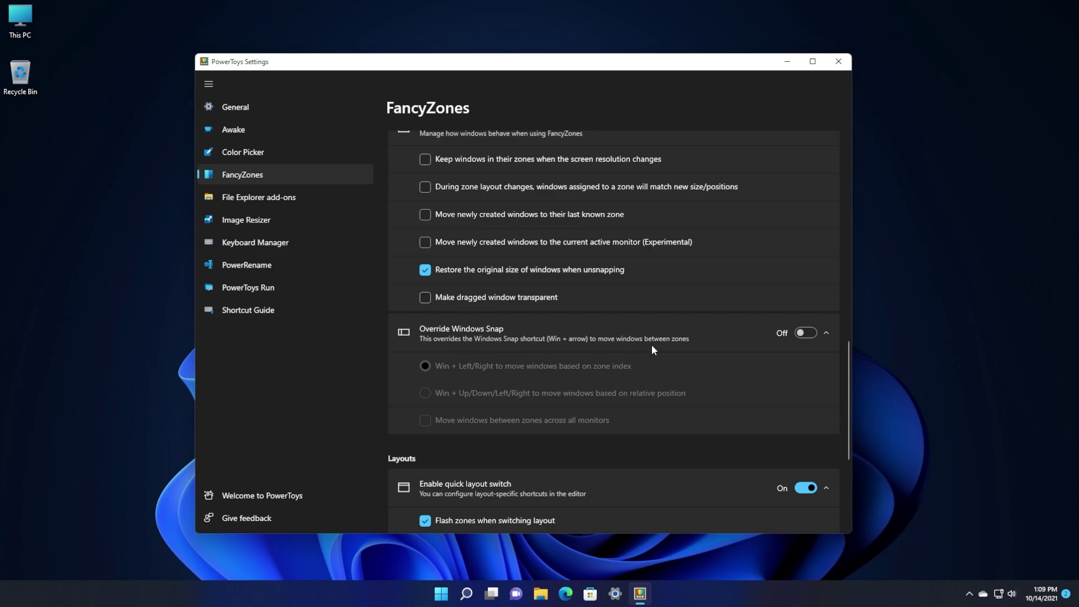
Open and close the FancyZones layout editor, then switch Override Windows Snap on.
scroll(652, 344, "up", 10)
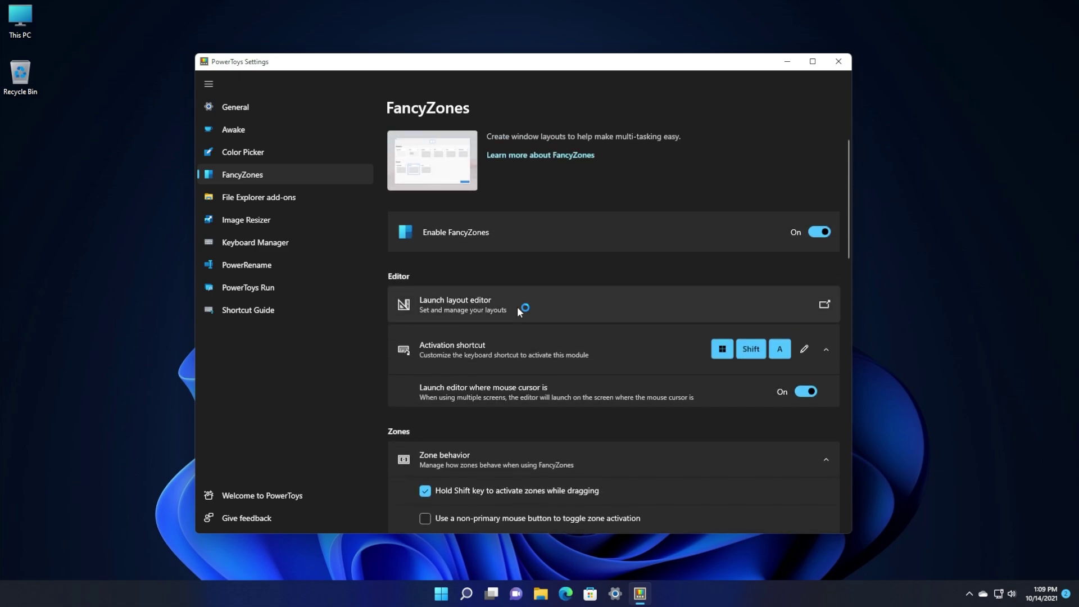
left_click(518, 308)
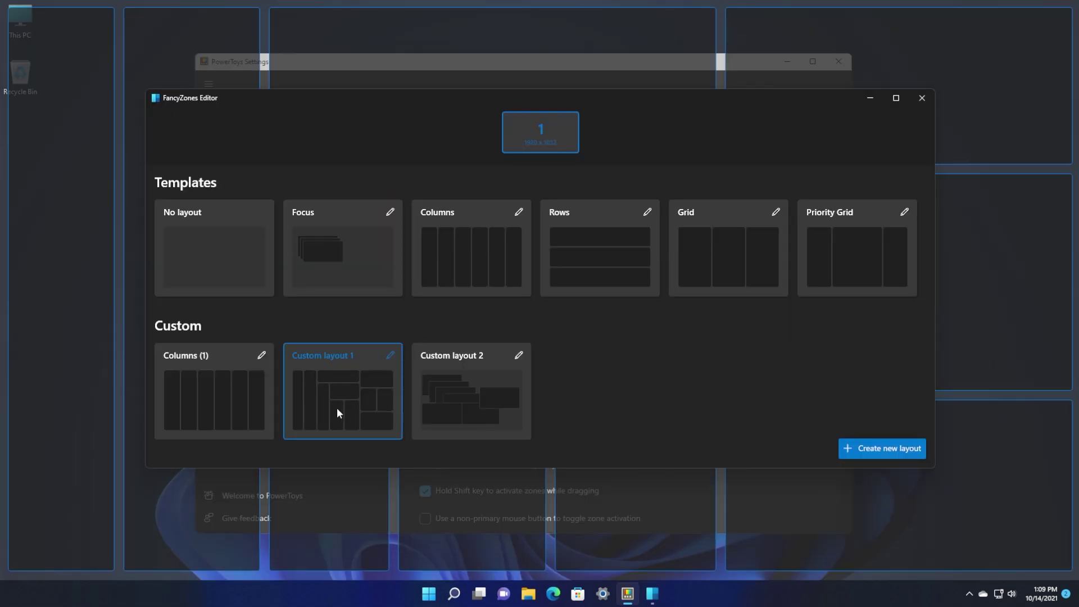
left_click(922, 98)
scroll(577, 330, "down", 10)
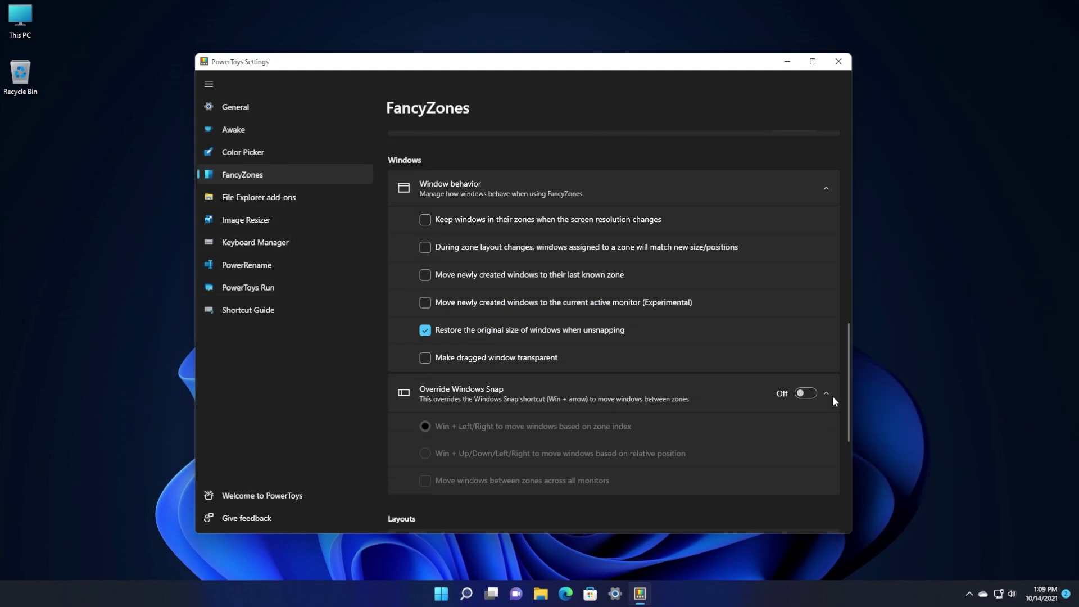
left_click(806, 395)
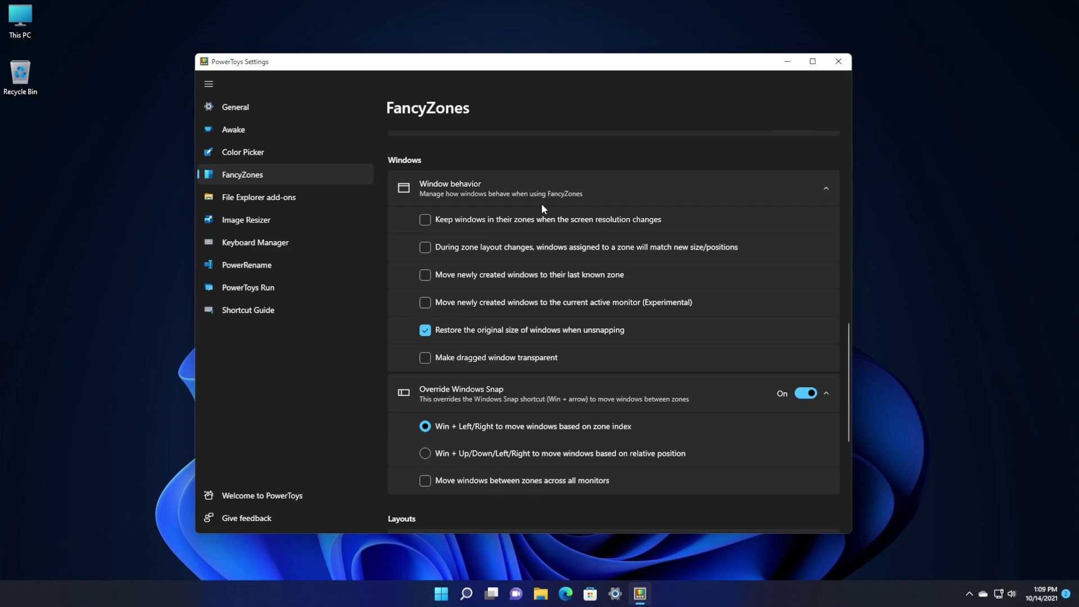
Cycle the Settings window through zones by index with Win+Left/Right, ending at normal size.
key("super+Right")
key("super+Right")
key("super+Right")
key("super+Left")
key("super+Left")
key("super+Left")
key("super+Left")
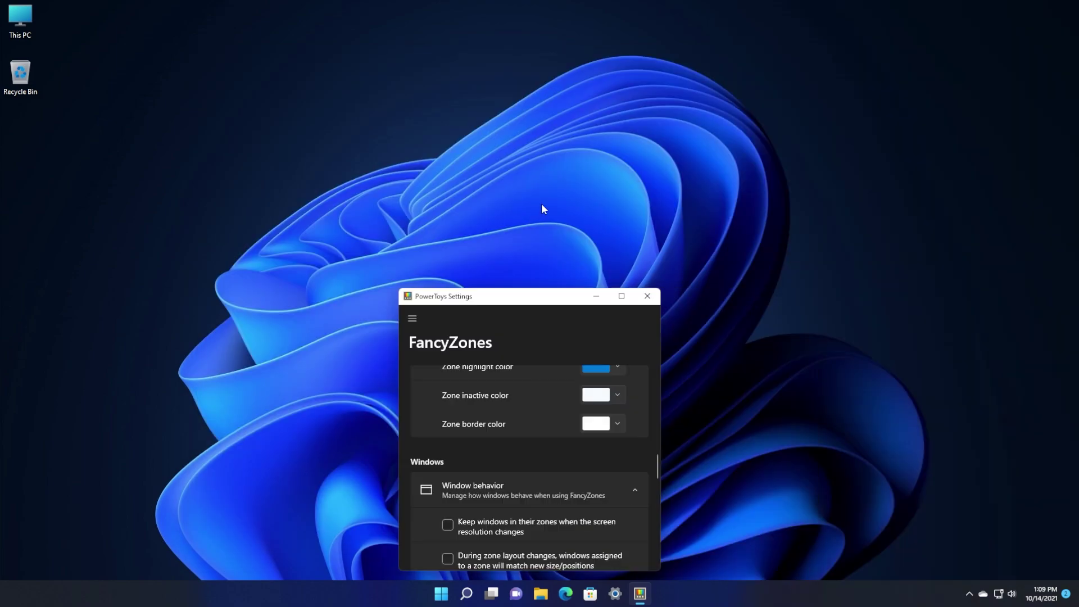
key("super+Left")
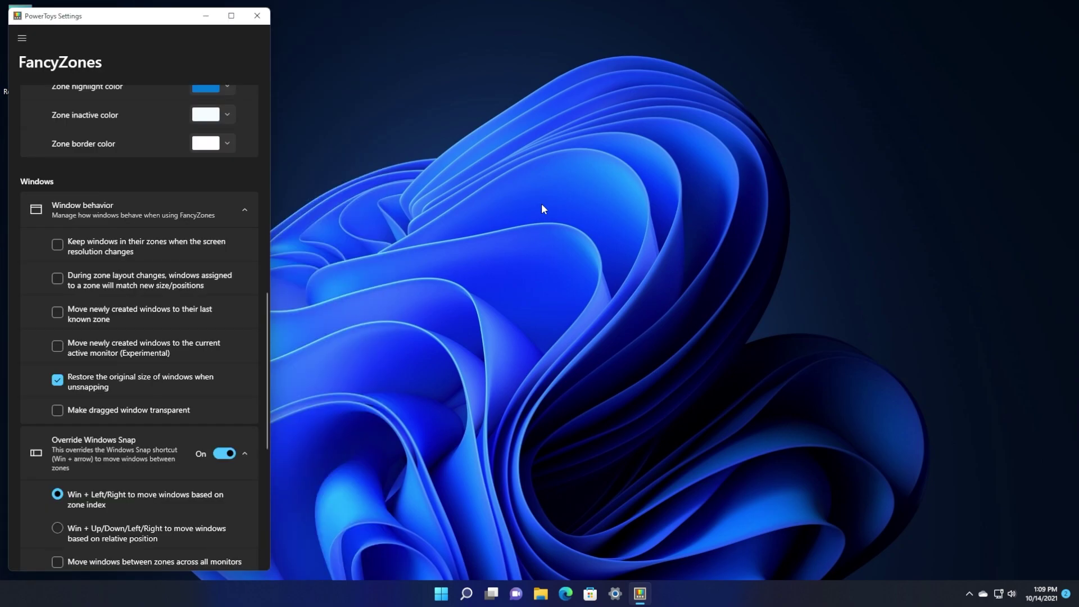
key("super+Right")
key("super+Right")
key("super+Right")
key("super+Right")
key("super+Right")
key("super+Right")
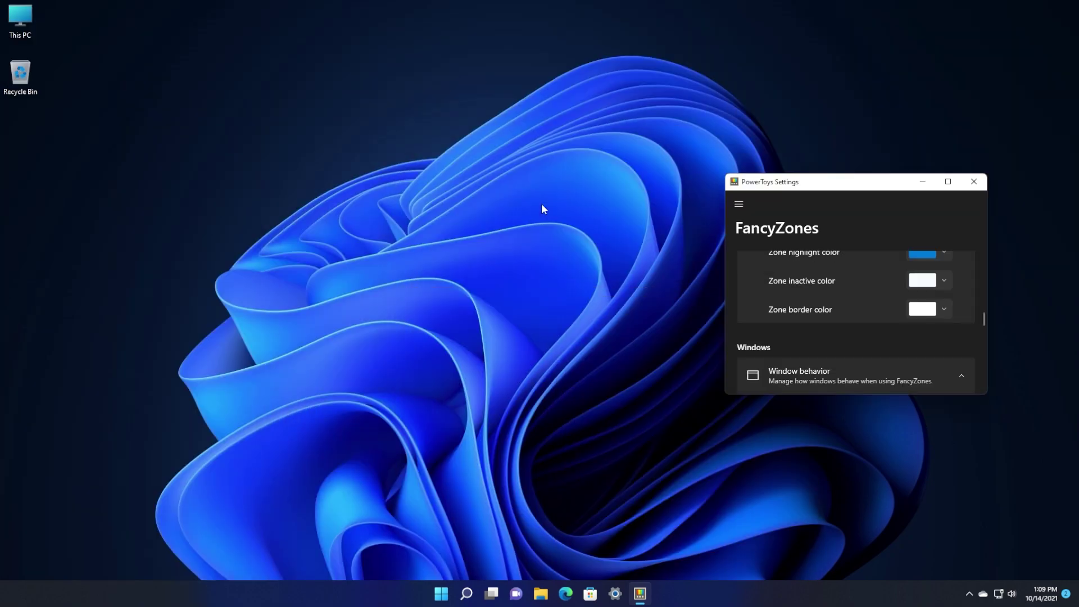
key("super+Right")
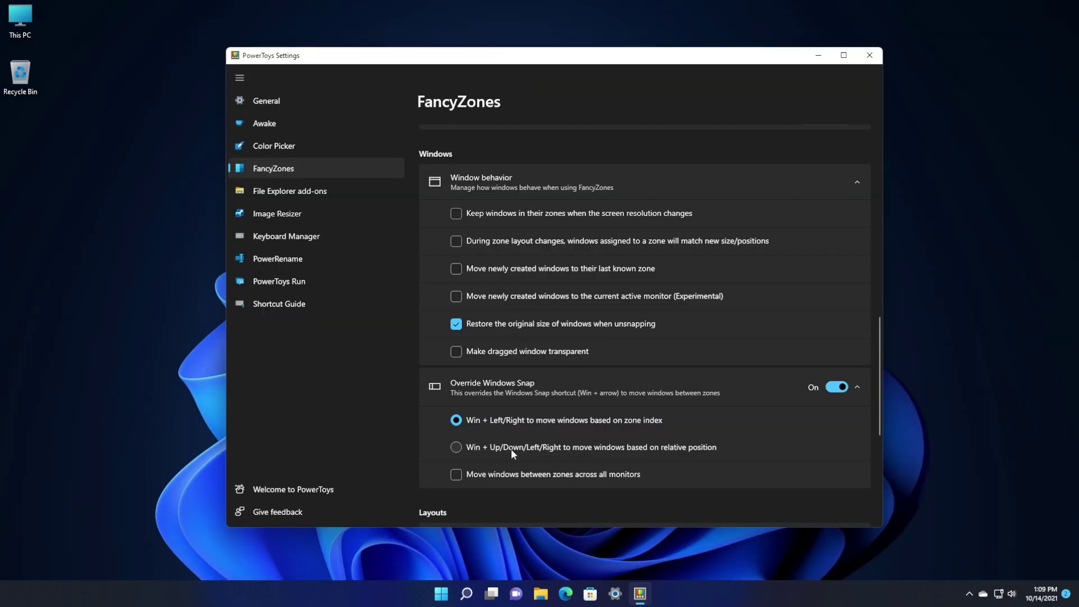
Switch snapping to relative position and shift the Settings window between neighbouring zones.
left_click(527, 448)
key("super+Right")
key("super+Left")
key("super+Left")
Move the Settings window to the left zone, then into the large centred zone.
key("super+Right")
key("super+Left")
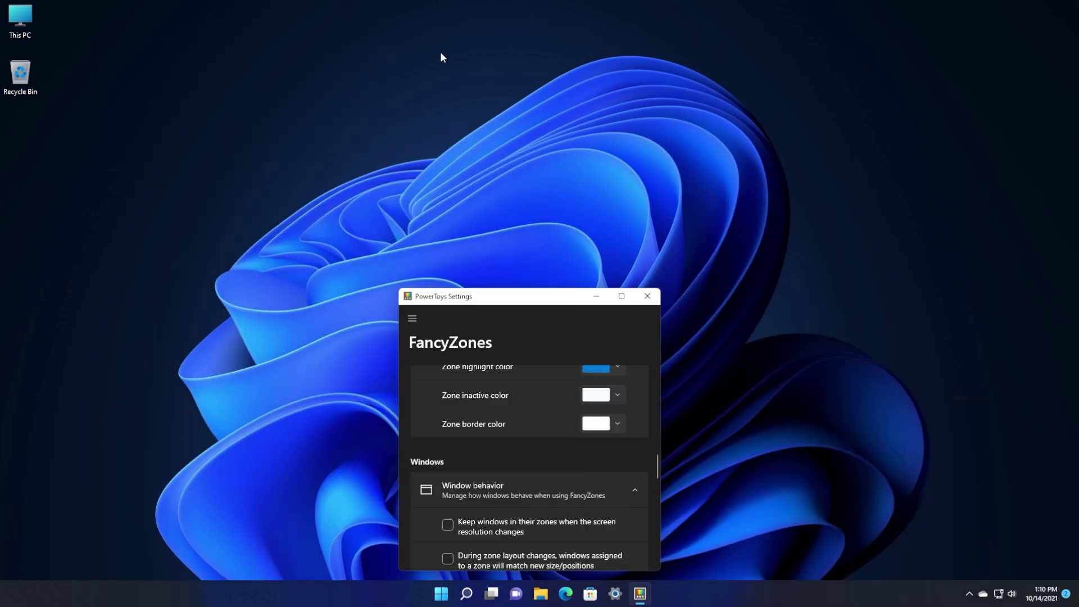
key("super+Left")
key("super+Right")
key("super+Left")
key("super+Up")
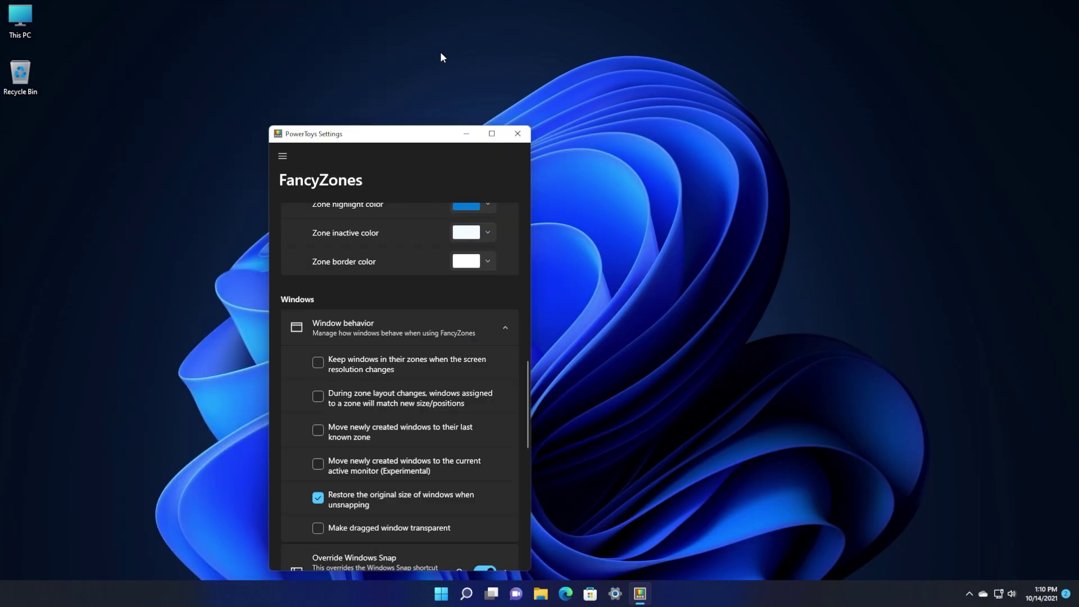
key("super+Right")
key("super+Left")
key("super+Left")
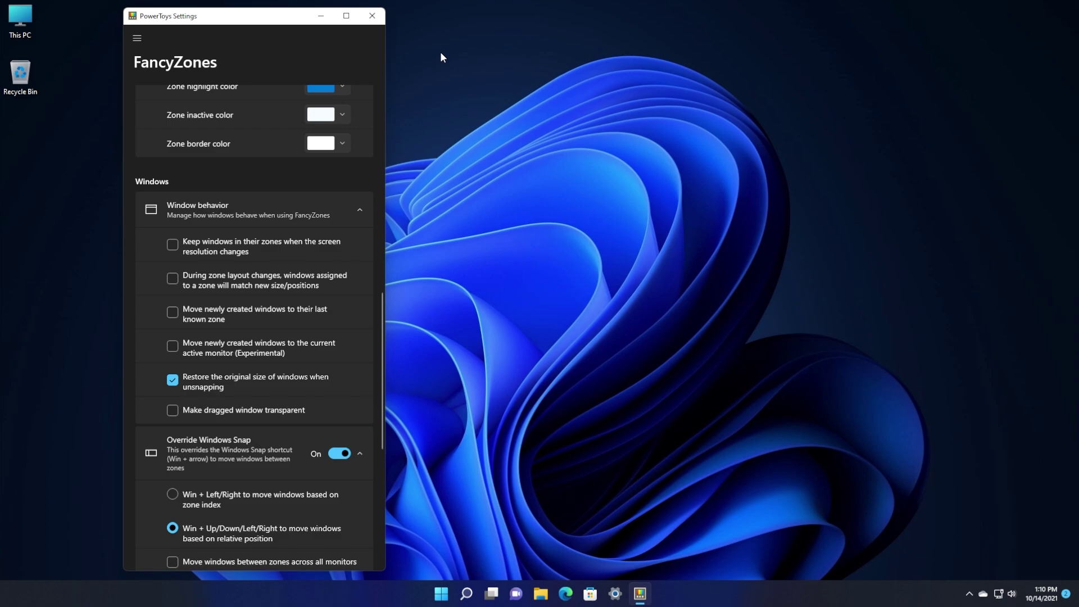
key("super+Right")
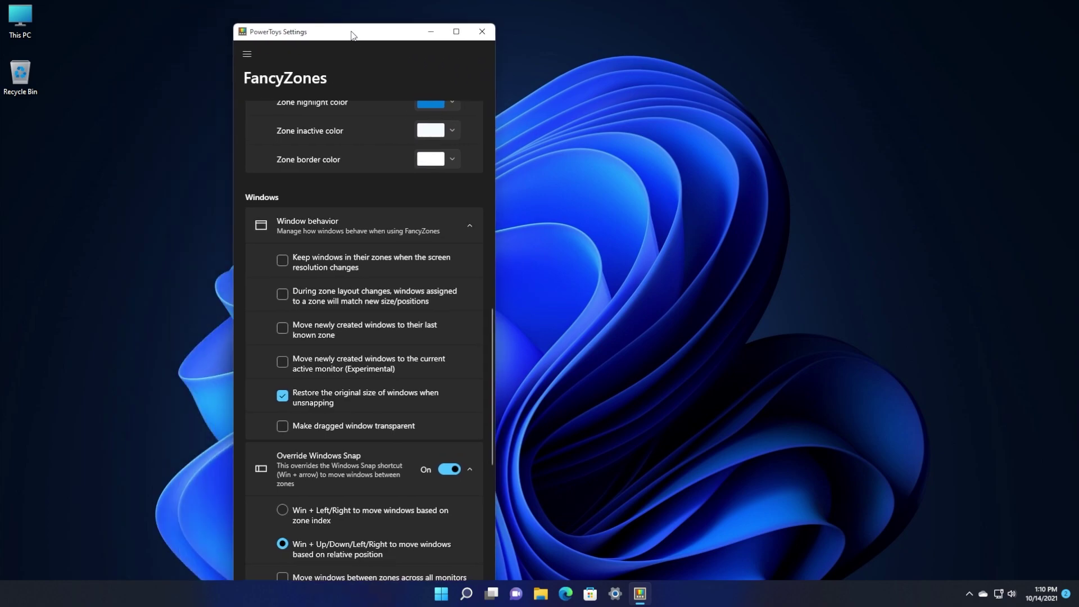
key("super+Up")
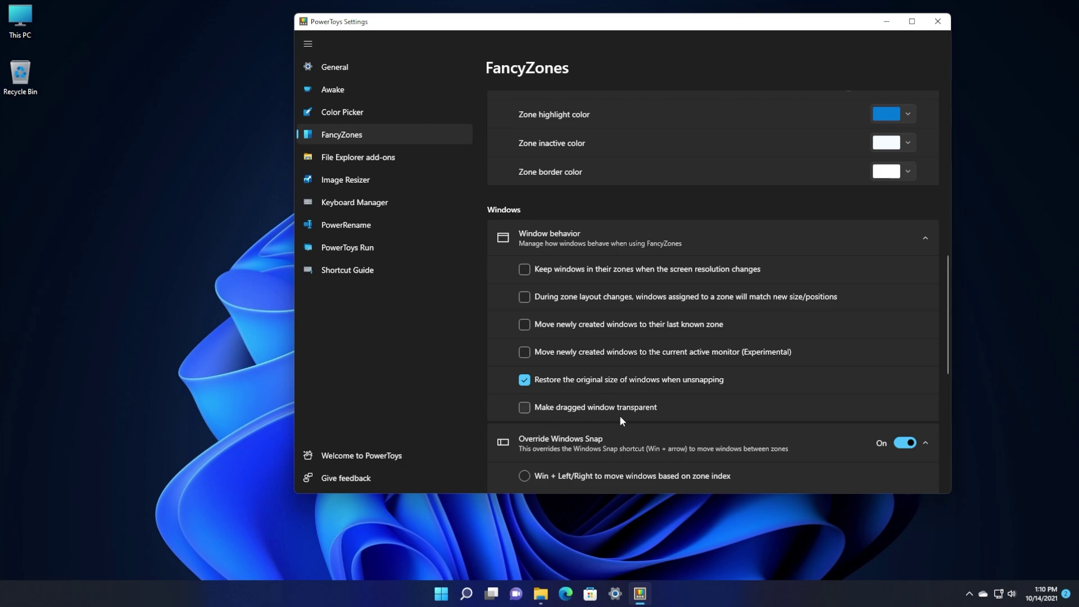
Enable 'Make dragged window transparent', minimize Settings, and launch File Explorer.
left_click(524, 408)
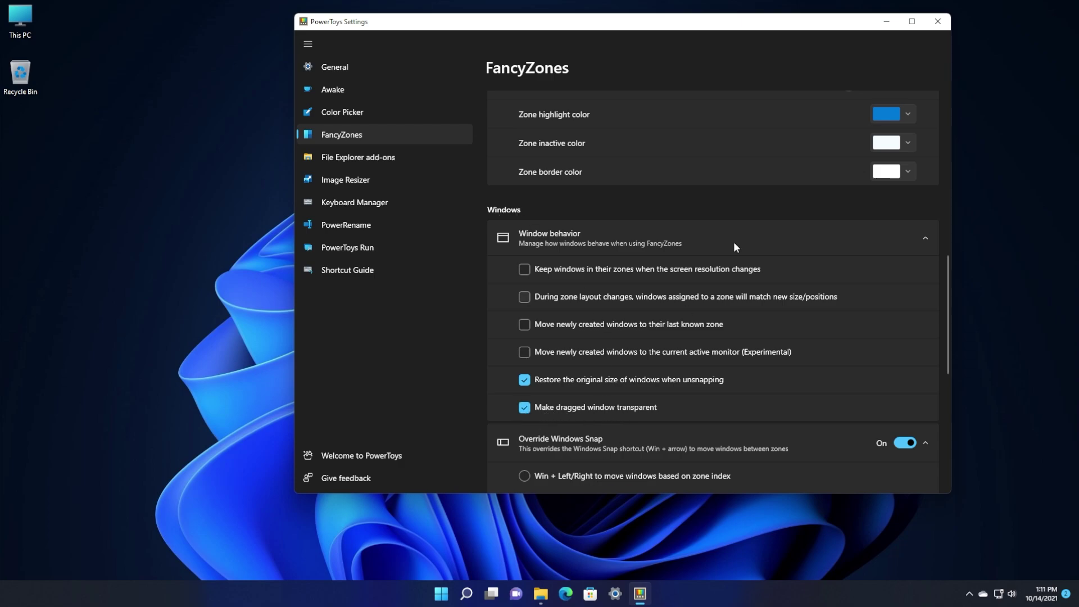
left_click(886, 24)
left_click(540, 593)
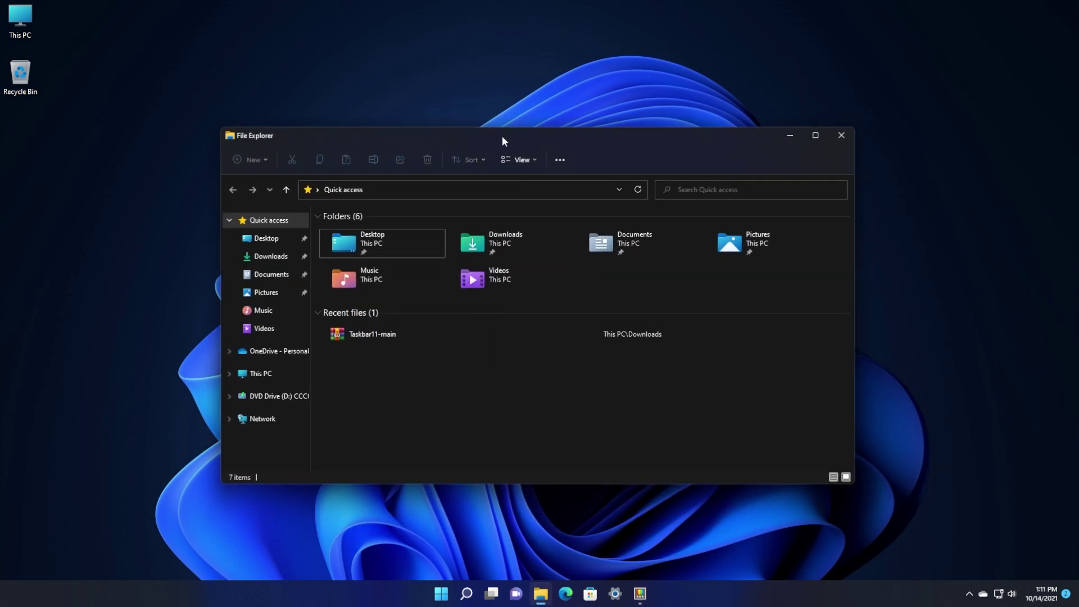
Drag File Explorer into zone 5 and back out, then close it.
left_click_drag(497, 136, 494, 199)
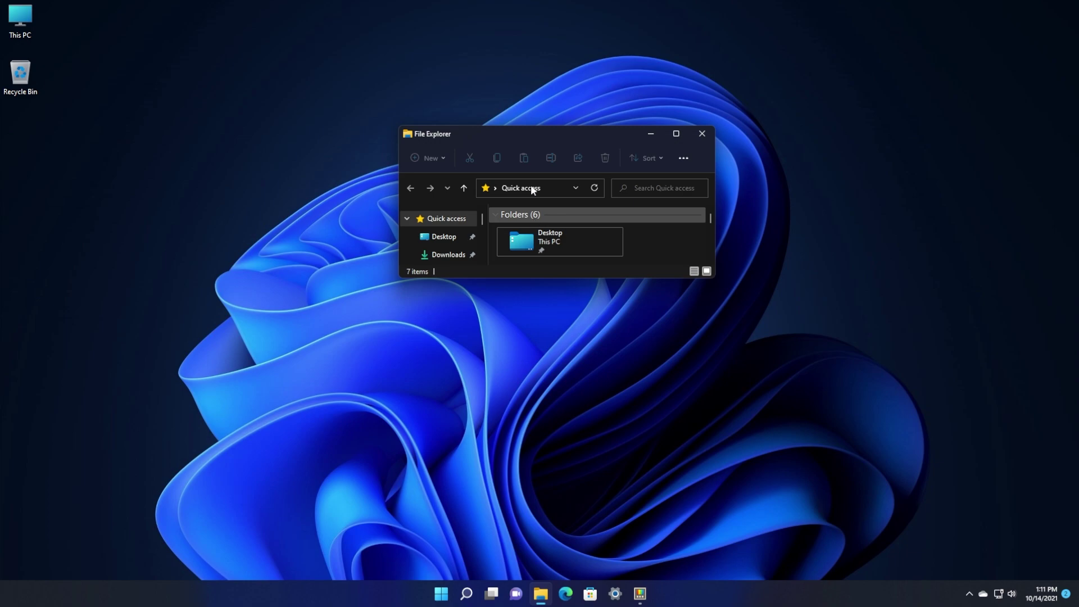
left_click_drag(484, 133, 365, 96)
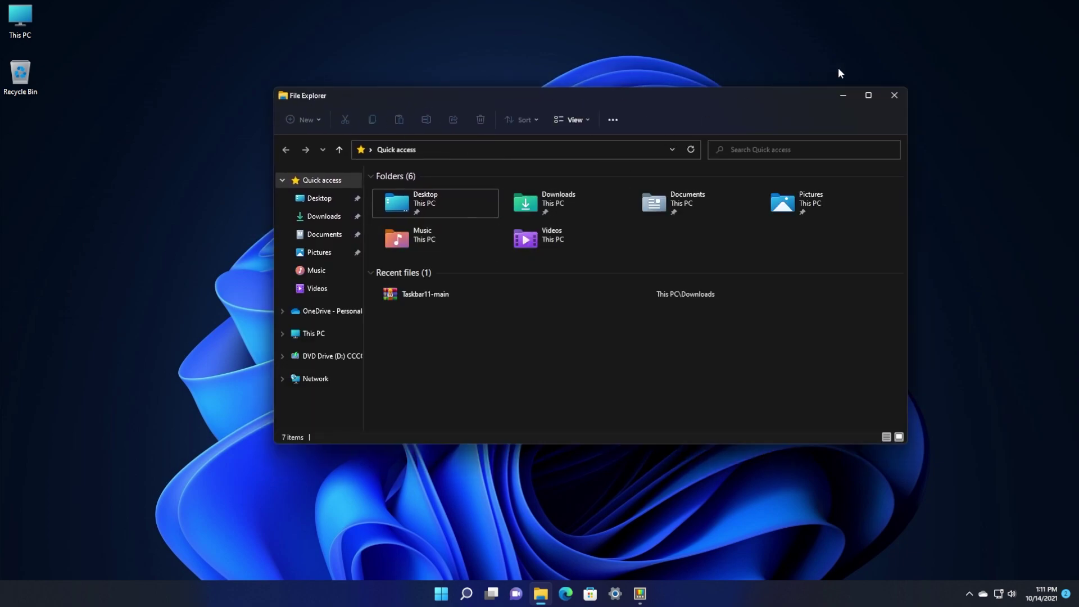
left_click(892, 96)
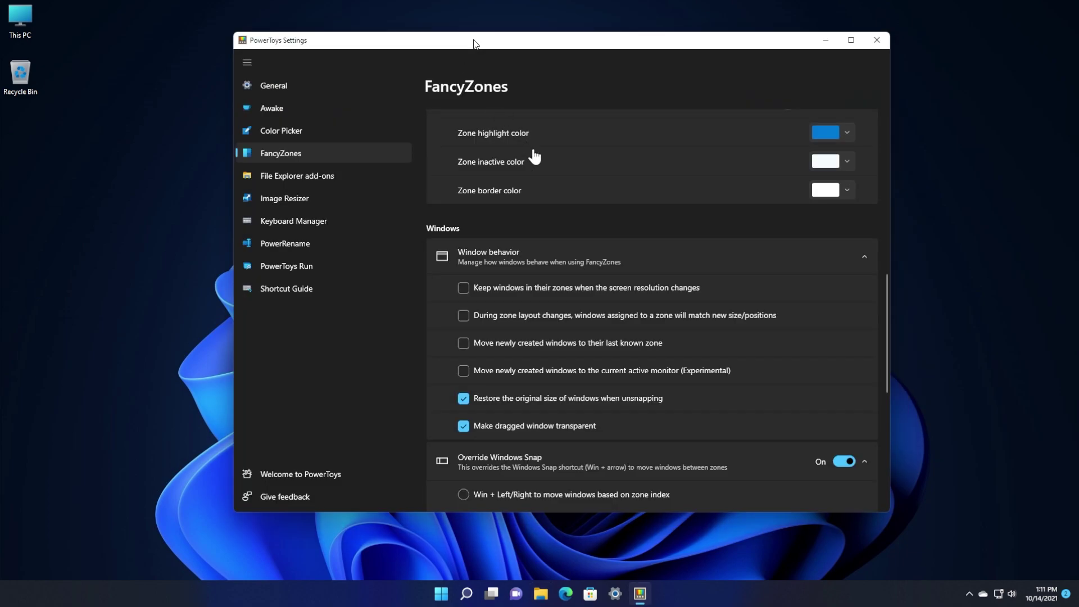
scroll(487, 282, "down", 5)
scroll(487, 282, "up", 10)
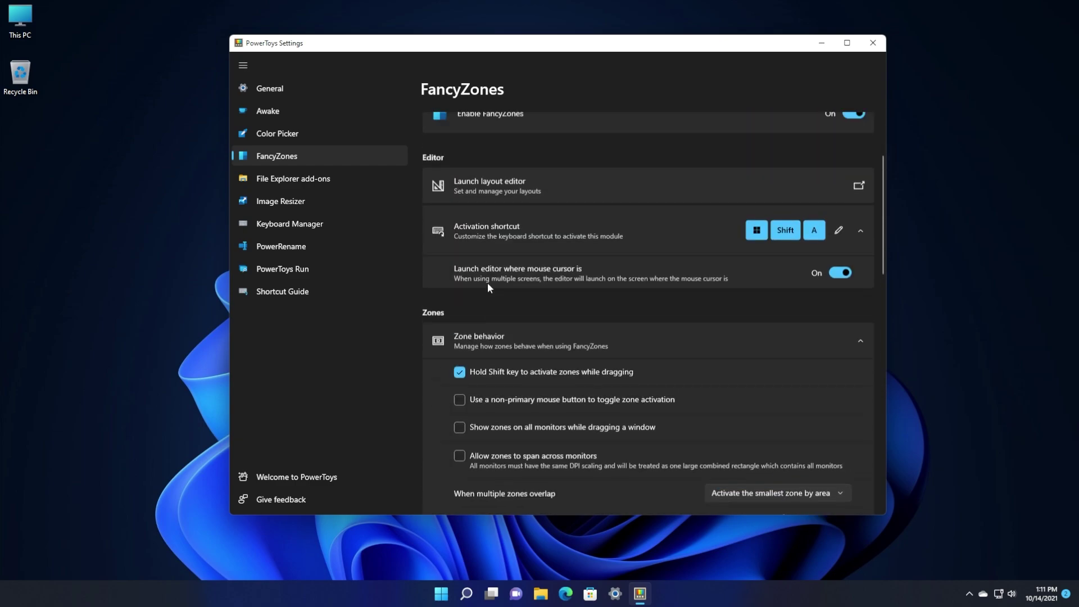
scroll(487, 282, "up", 2)
scroll(595, 305, "down", 10)
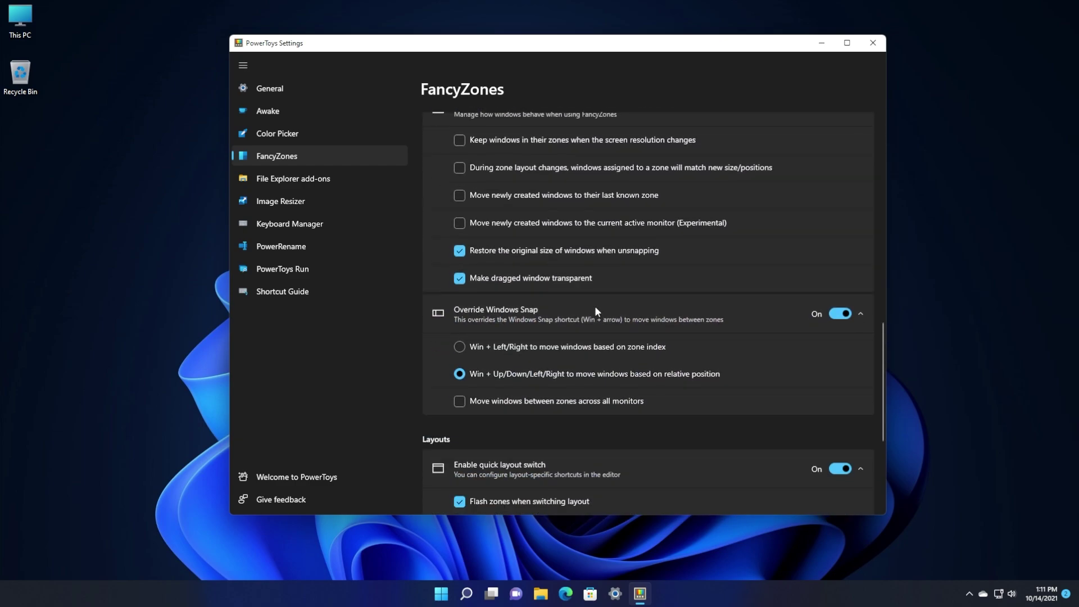
scroll(594, 308, "down", 5)
scroll(594, 356, "up", 10)
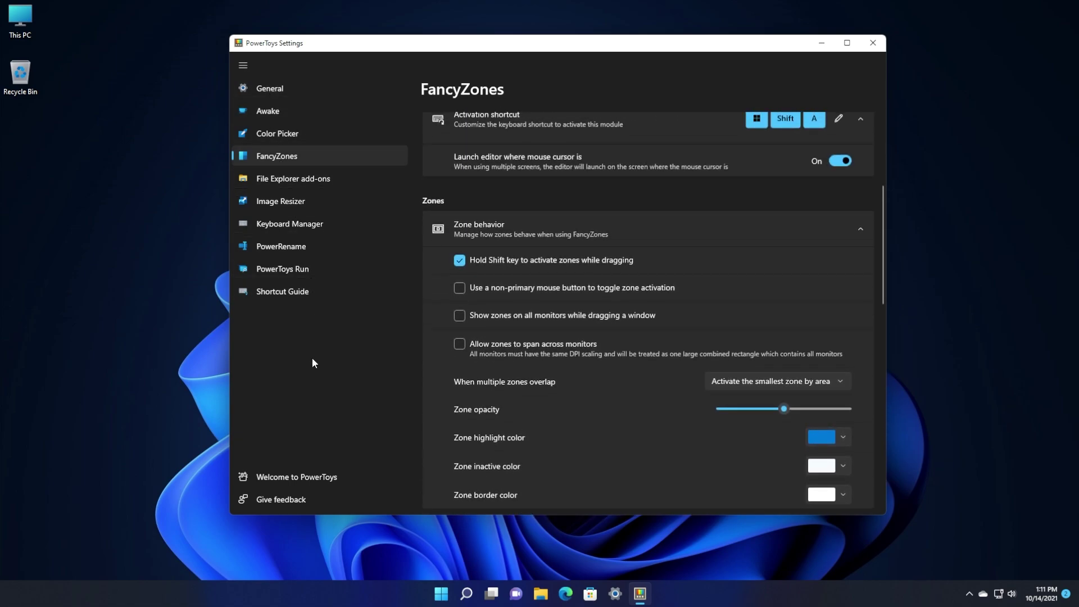
scroll(591, 325, "up", 5)
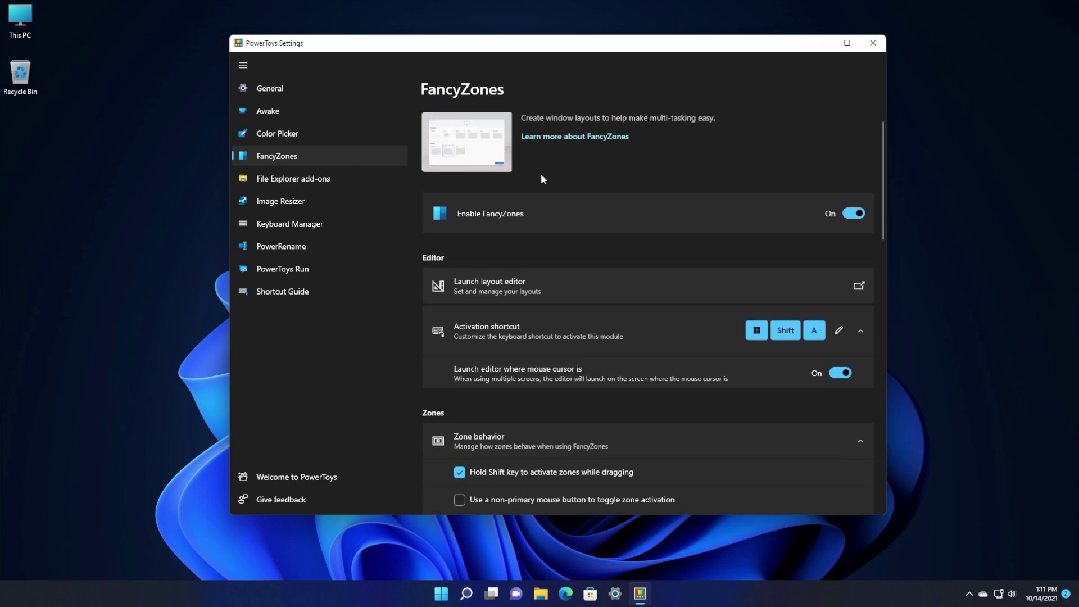